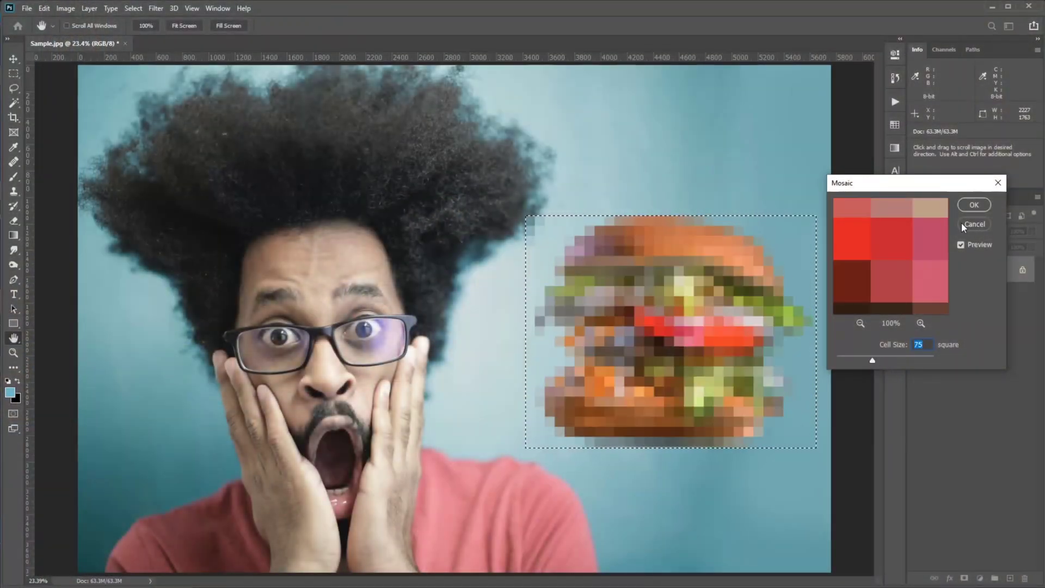
Discard the earlier mosaic preview and marquee-select a rectangle around the burger
left_click(974, 205)
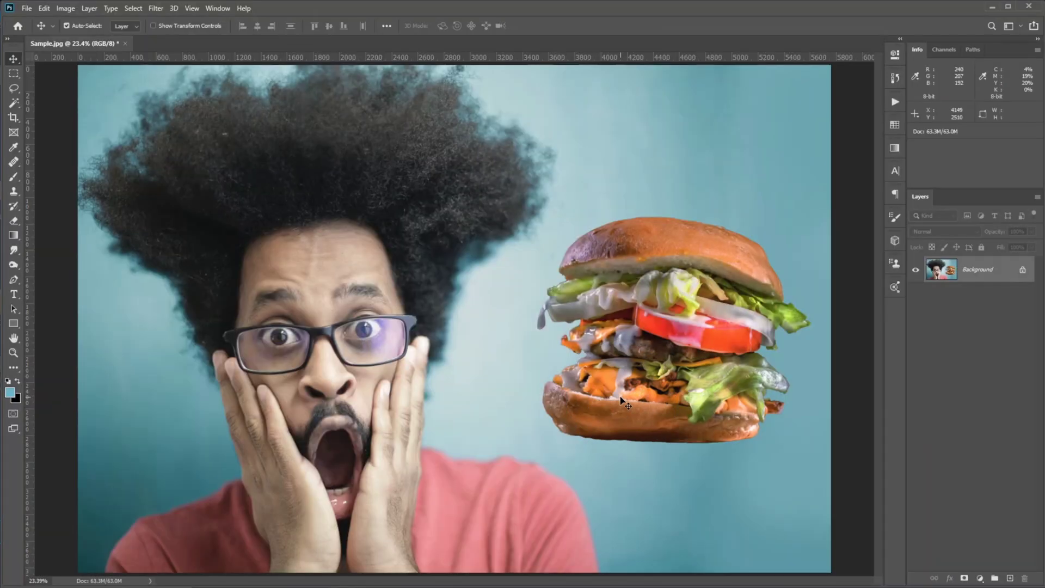
left_click(14, 73)
left_click_drag(524, 215, 816, 447)
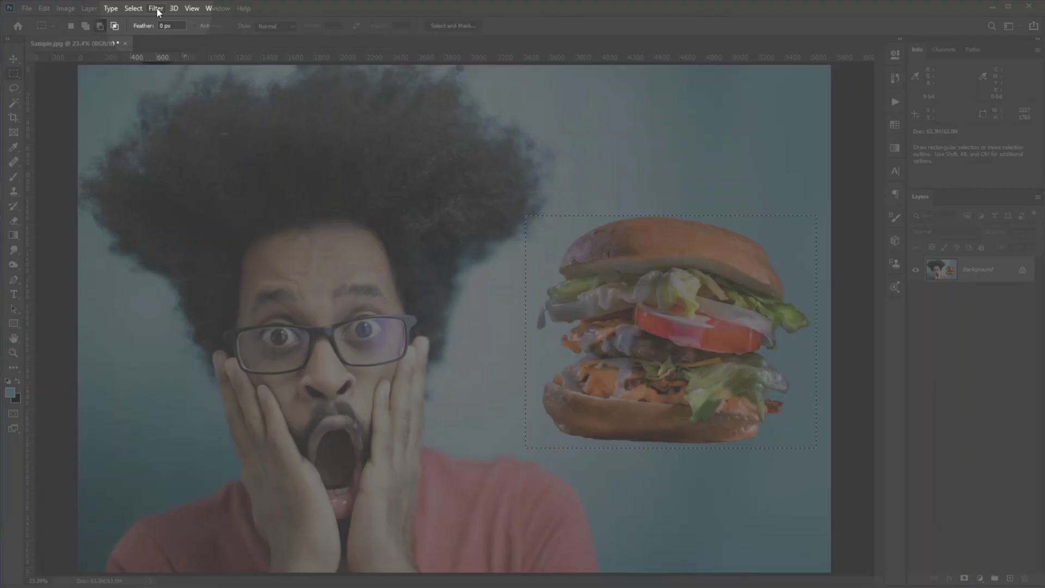
Apply a Mosaic filter with cell size 75 to the burger selection
left_click(156, 8)
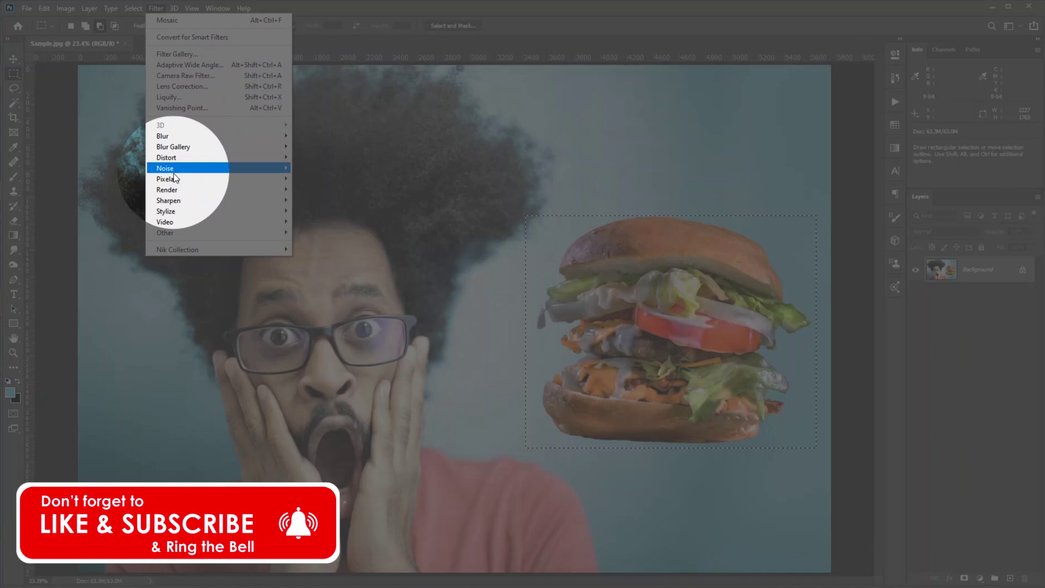
mouse_move(178, 182)
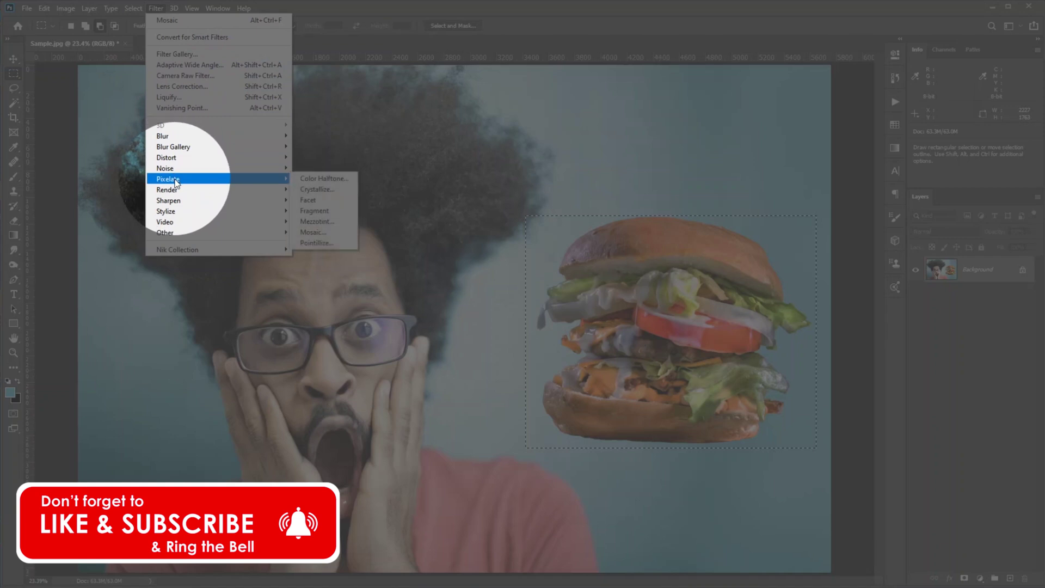
left_click(313, 232)
left_click_drag(838, 365, 873, 361)
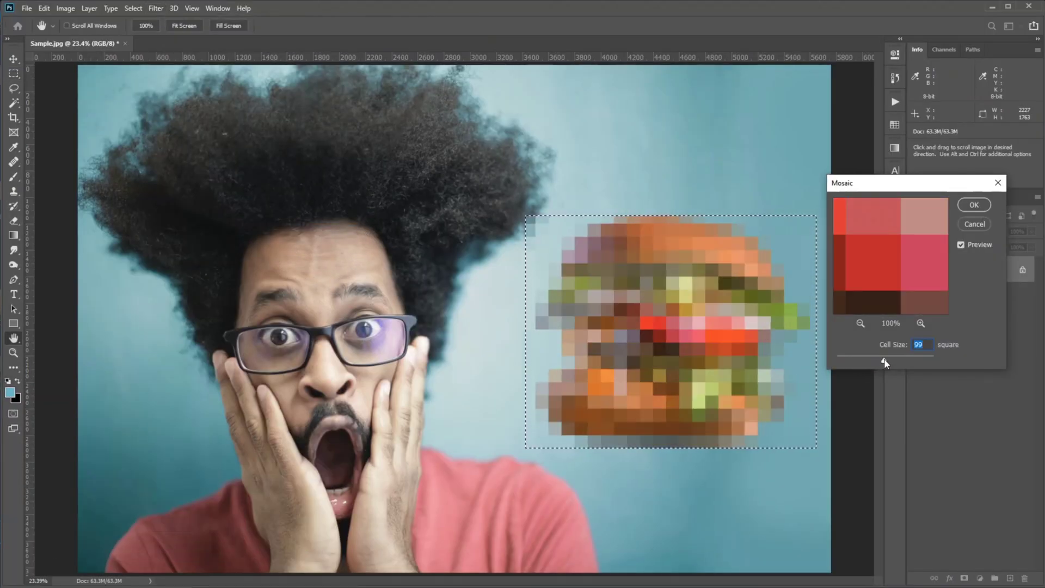
left_click(974, 206)
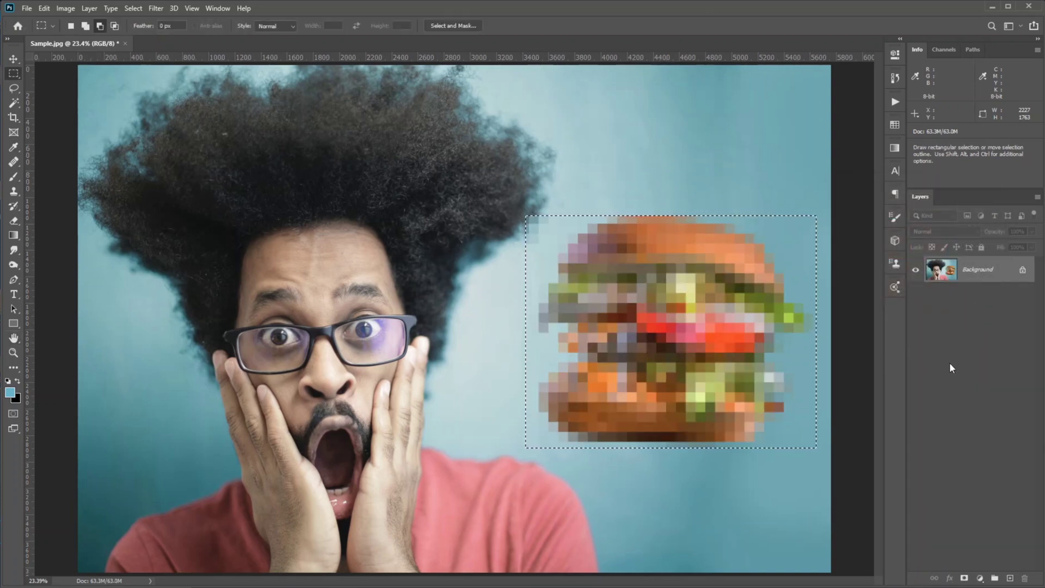
Undo back past the burger's mosaic so the burger is unpixelated
key("ctrl")
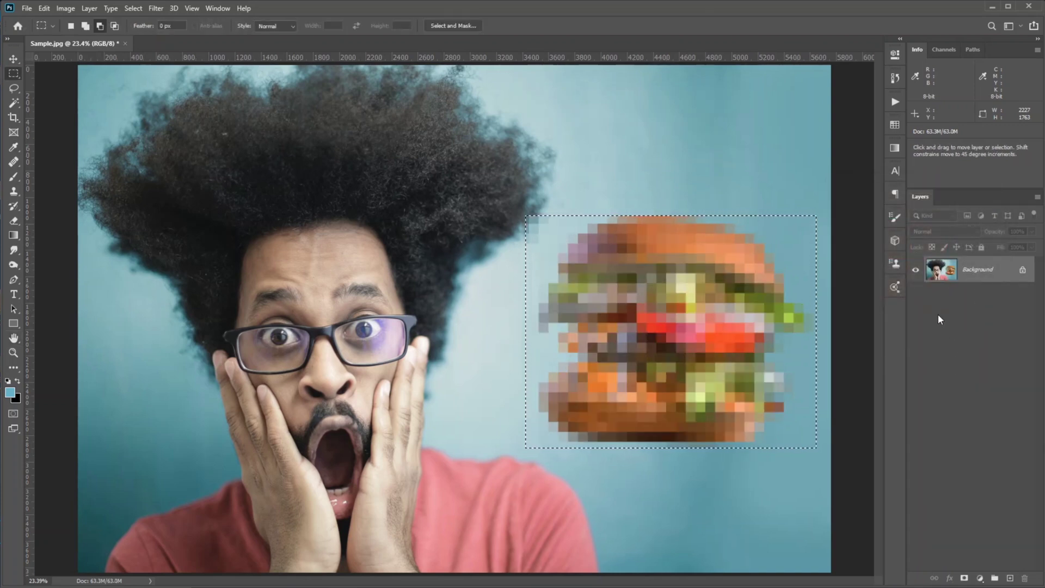
key("ctrl+d")
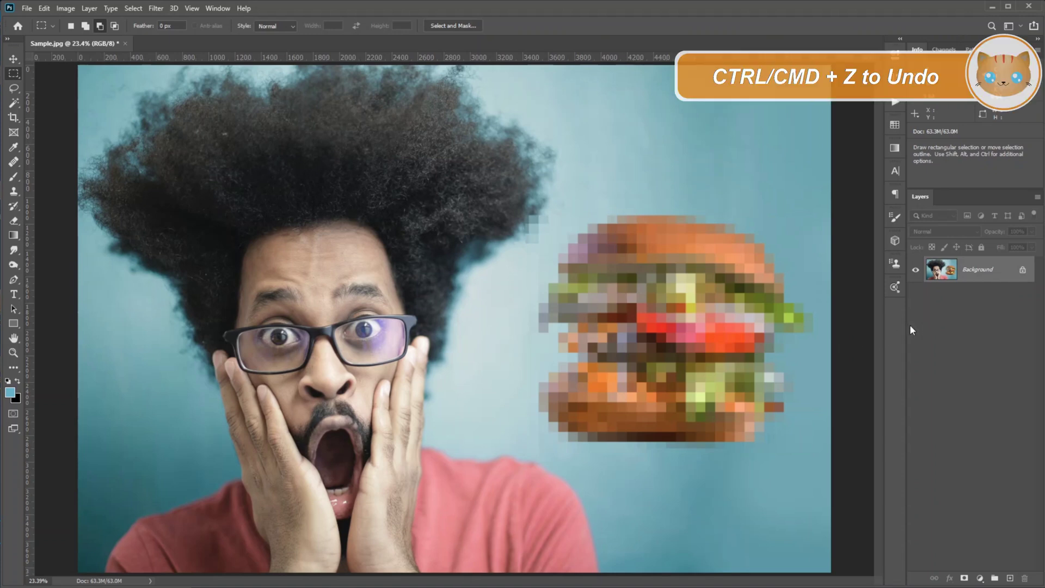
key("ctrl")
key("ctrl+z")
key("ctrl+z")
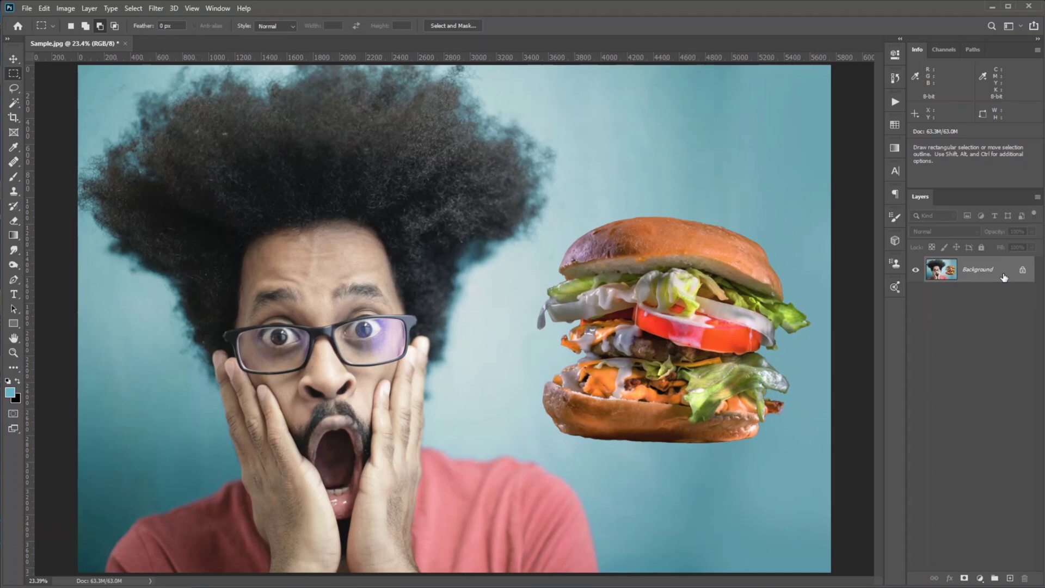
Convert the Background layer to smart object Layer 0 and reselect the burger rectangle
right_click(1003, 277)
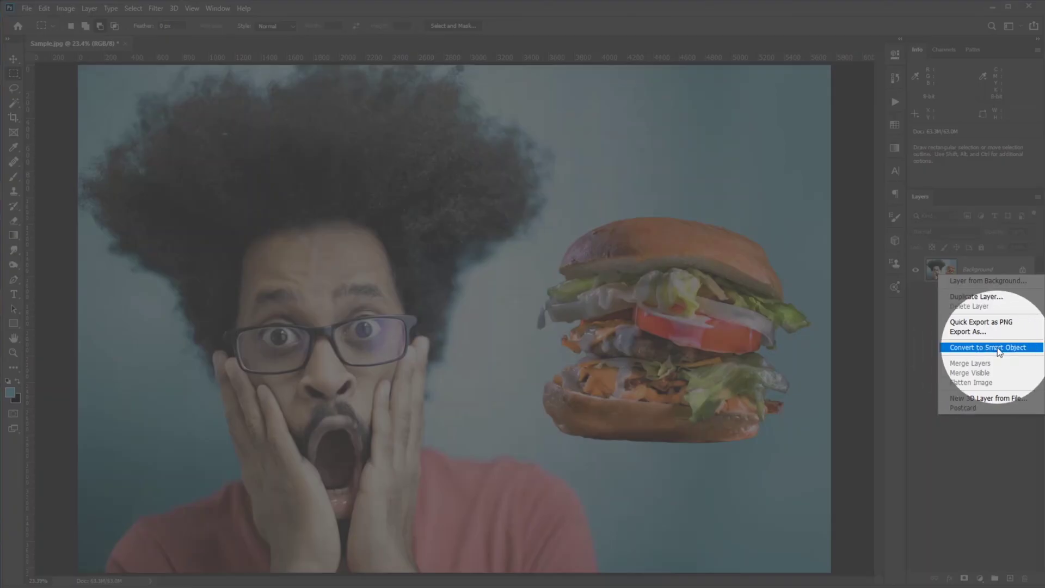
left_click(998, 349)
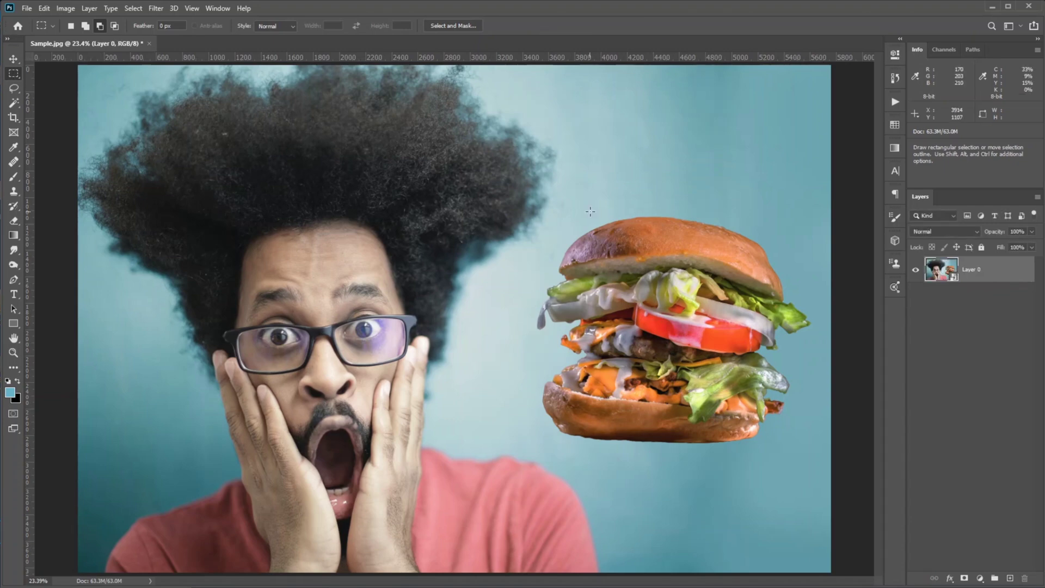
left_click_drag(527, 215, 812, 446)
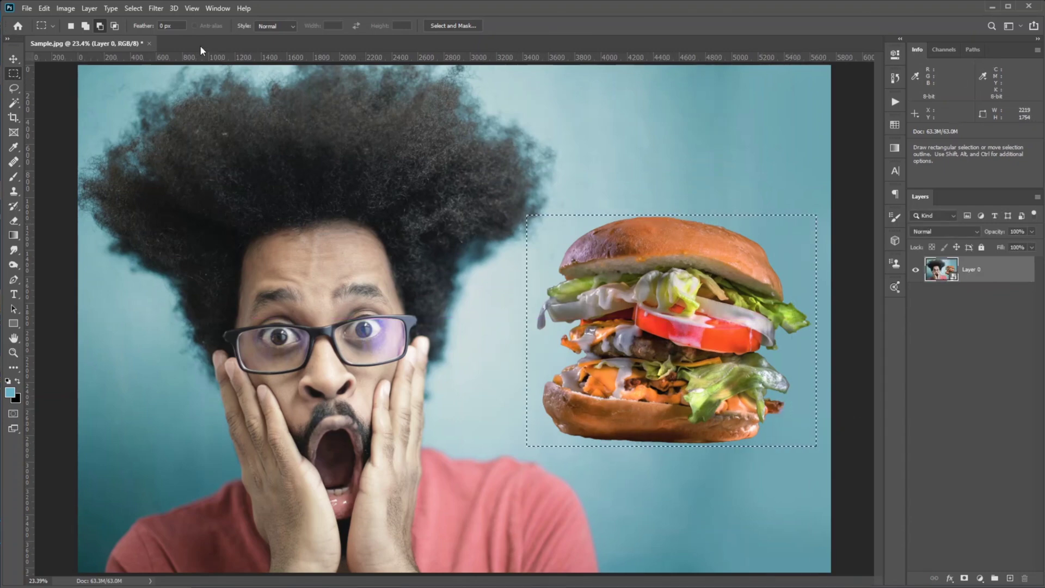
Apply Mosaic at cell size 140 to the burger as a smart filter
left_click(156, 8)
mouse_move(181, 179)
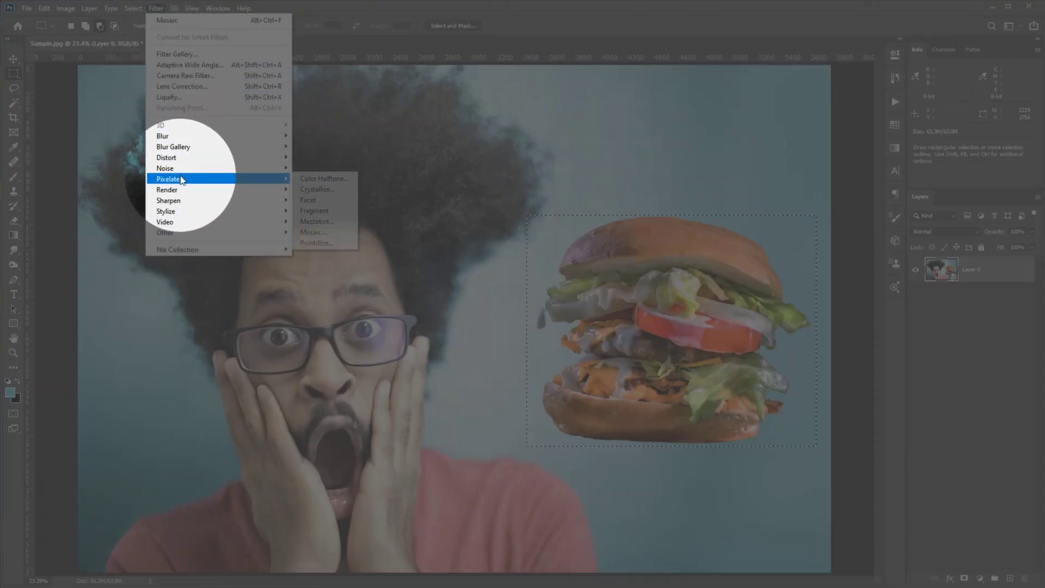
left_click(313, 232)
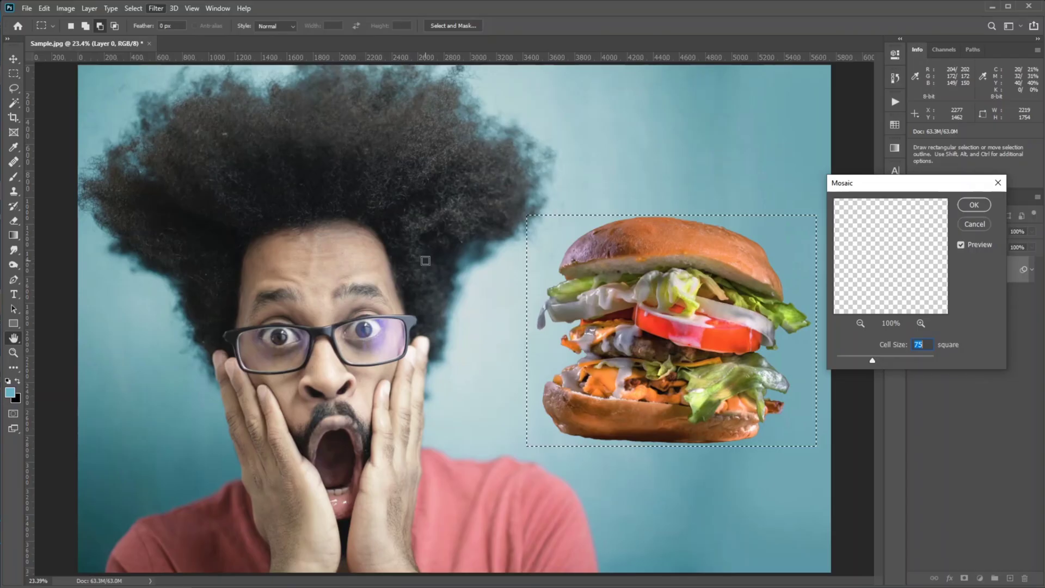
left_click_drag(887, 363, 903, 364)
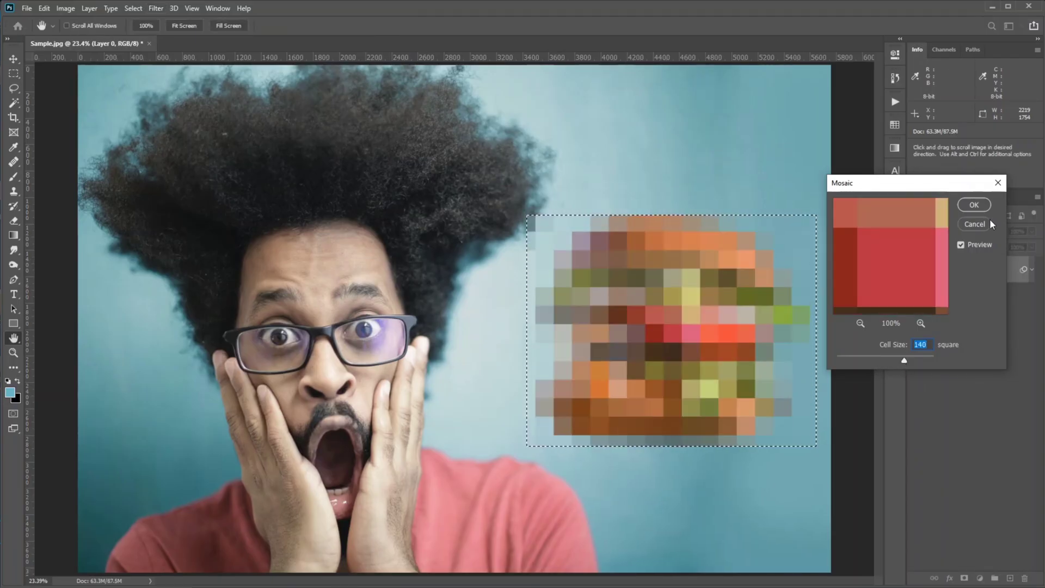
left_click(973, 204)
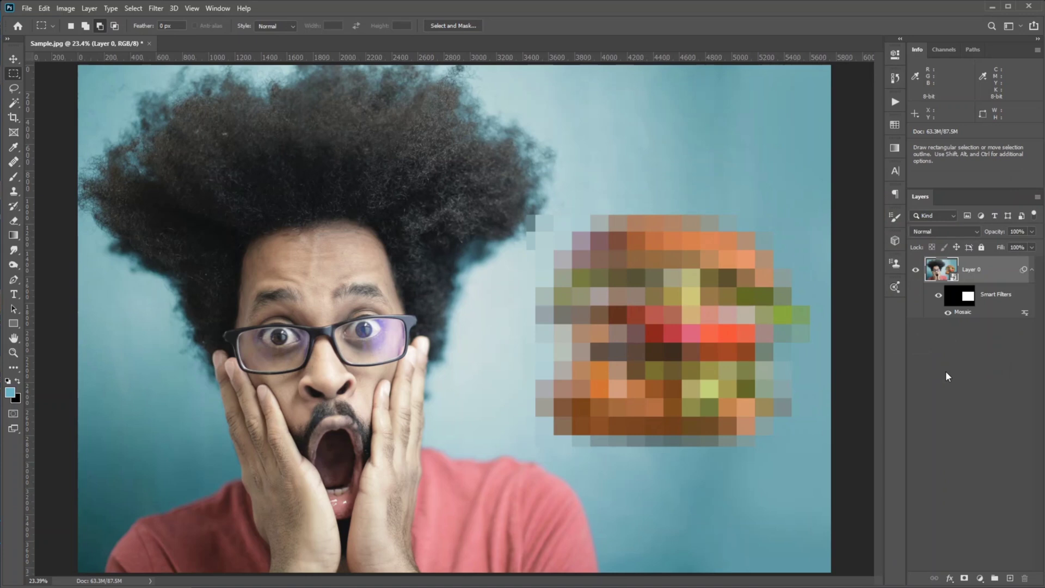
Reopen the Mosaic smart filter and lower its cell size for finer cells
double_click(961, 313)
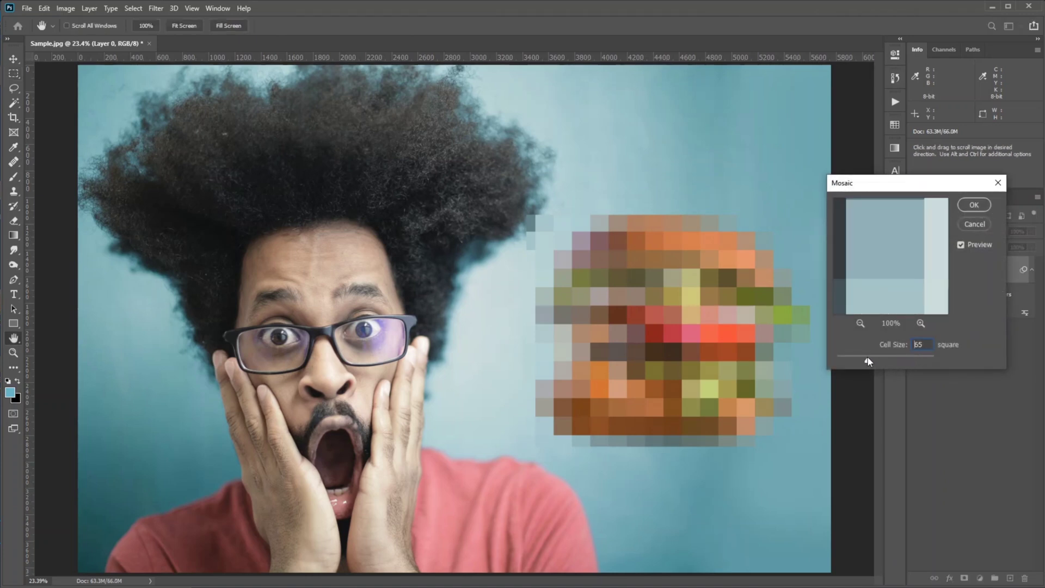
left_click_drag(868, 362, 860, 360)
left_click(969, 208)
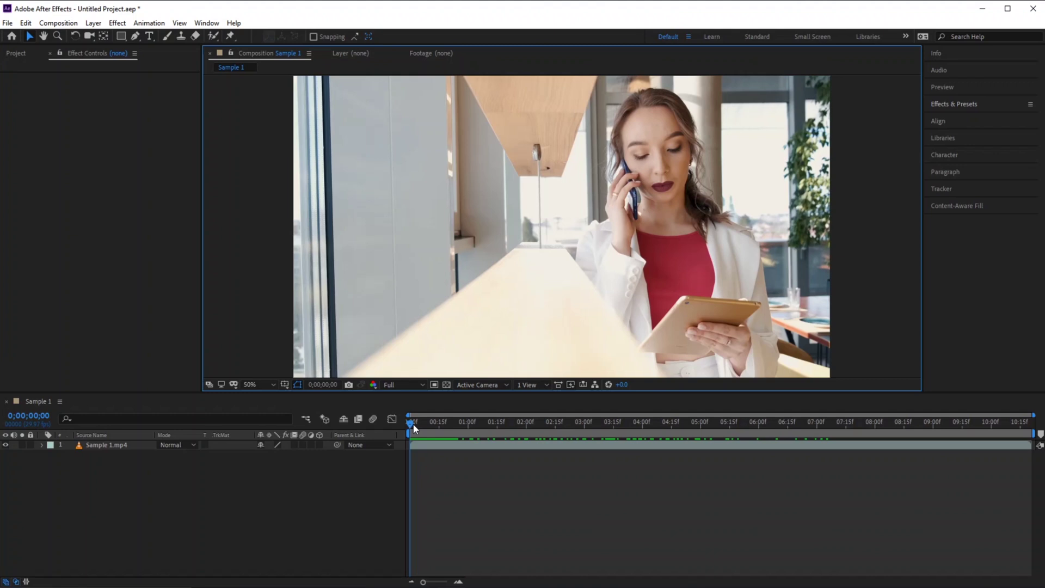
Scrub through Sample 1.mp4 to preview the woman on the phone
mouse_move(414, 428)
left_mouse_down()
mouse_move(940, 433)
mouse_move(420, 439)
mouse_move(412, 430)
left_mouse_up()
Add a new adjustment layer above Sample 1.mp4
right_click(212, 500)
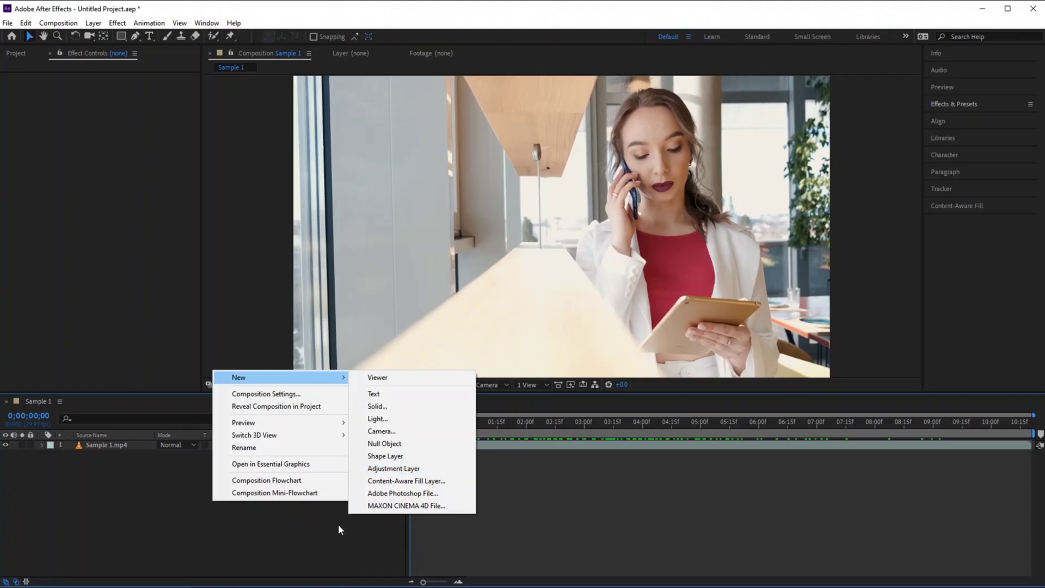
left_click(338, 524)
left_click(93, 23)
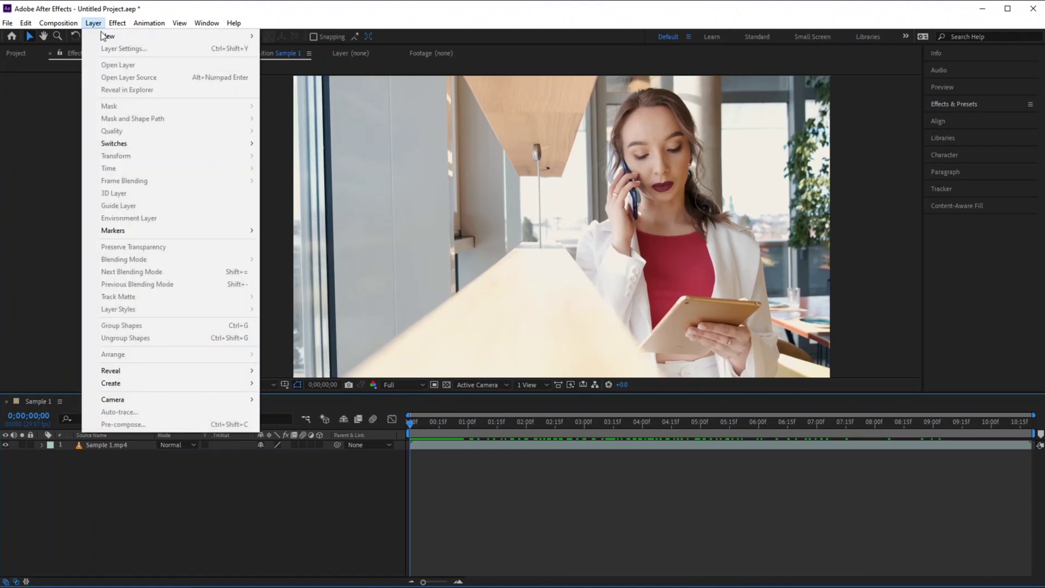
mouse_move(104, 36)
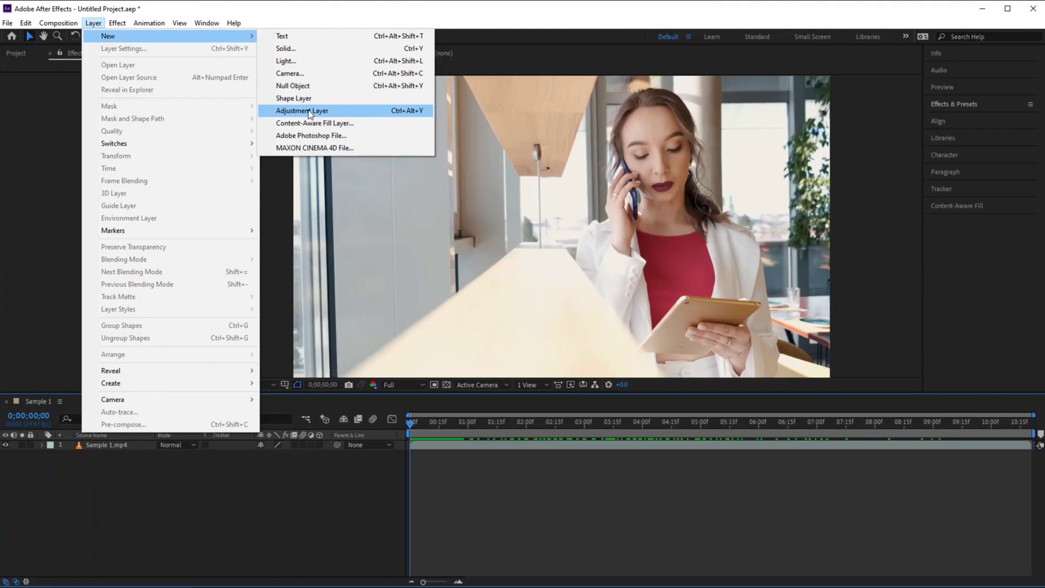
left_click(308, 111)
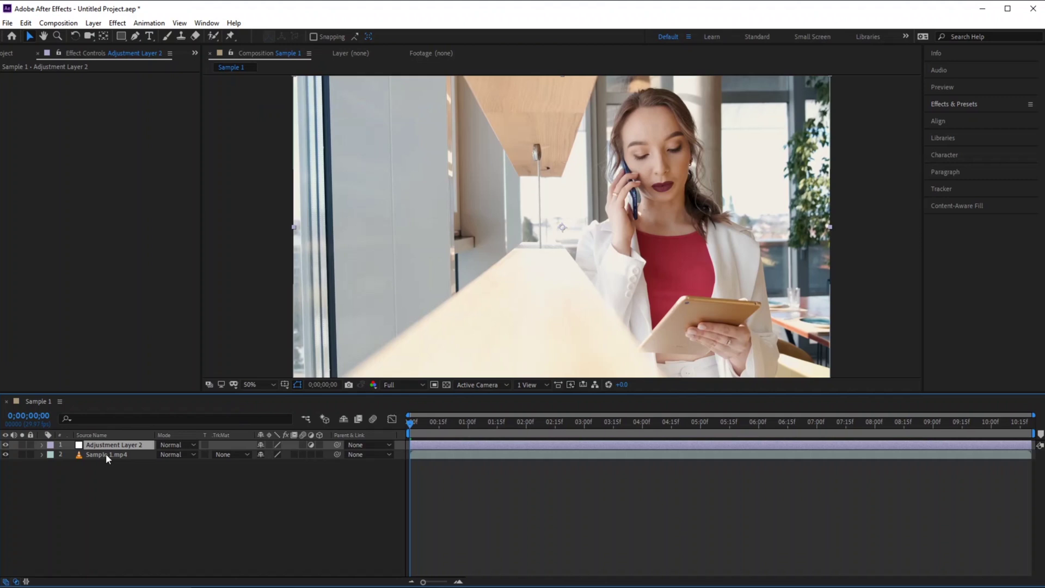
Find Mosaic in Effects & Presets and apply it to Adjustment Layer 2
left_click(985, 104)
left_click(960, 118)
type("mosa")
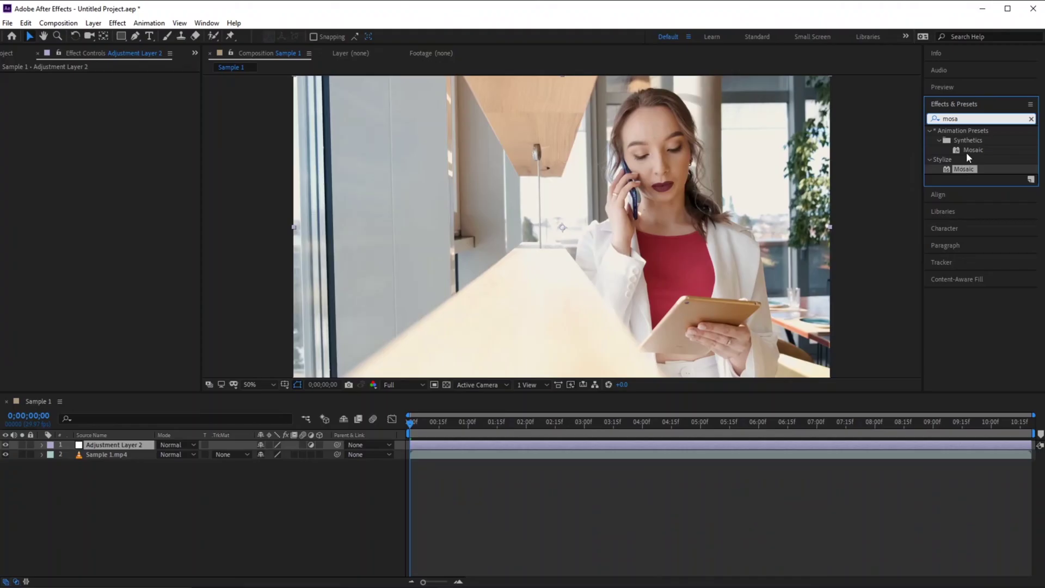
left_click_drag(961, 169, 747, 198)
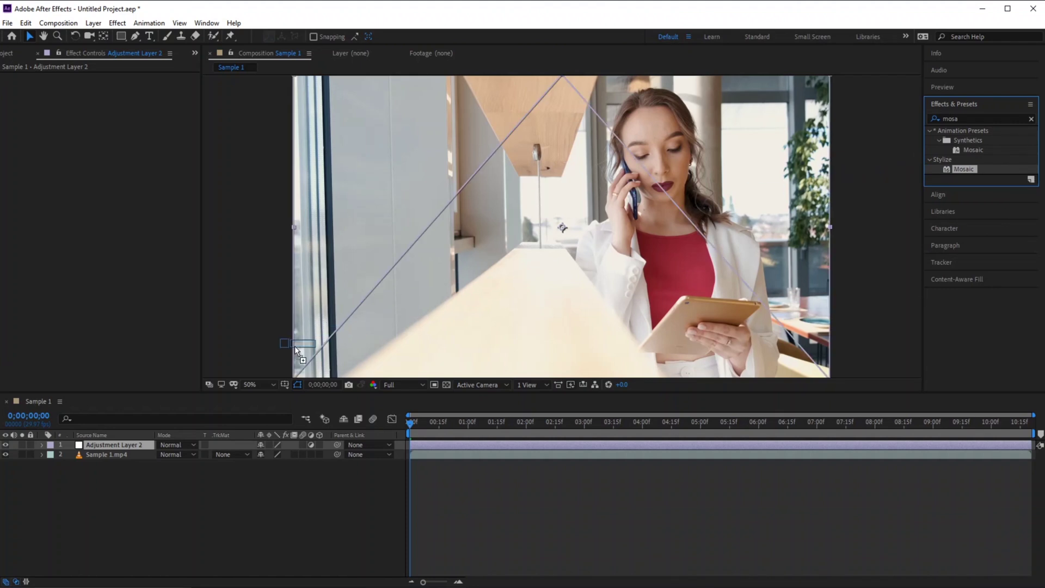
left_click_drag(296, 351, 112, 445)
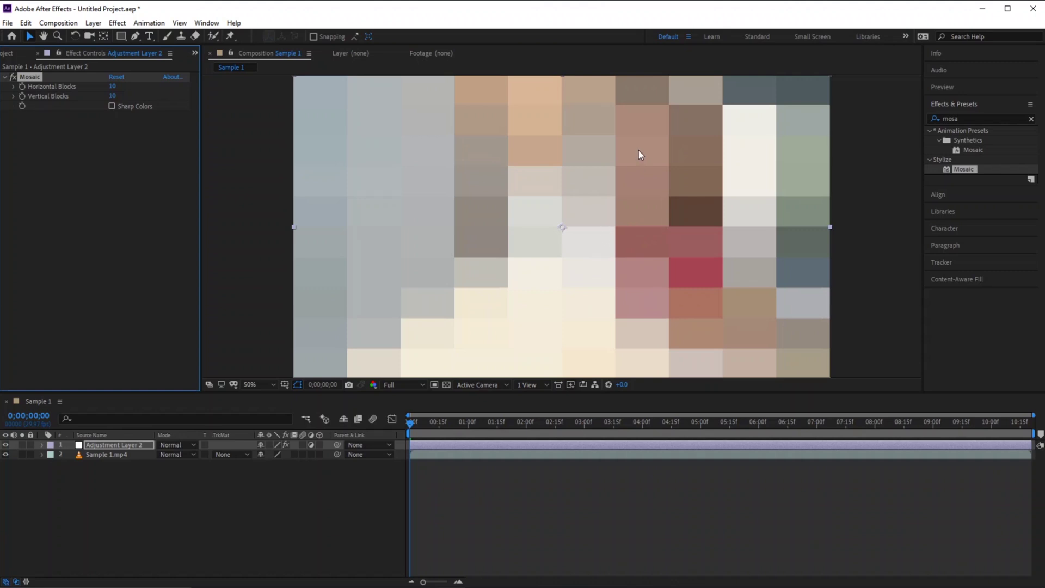
Draw an elliptical Mask 1 over the woman's face on Adjustment Layer 2, discarding stray attempts
left_click(122, 36)
left_click(145, 59)
mouse_move(603, 139)
left_mouse_down()
mouse_move(681, 217)
mouse_move(694, 193)
left_mouse_up()
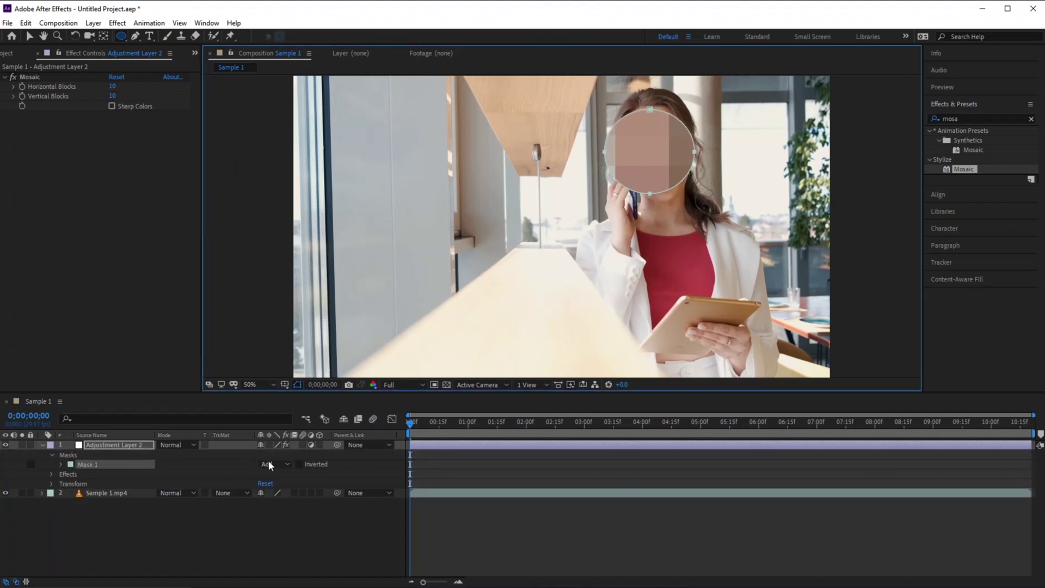
key("Delete")
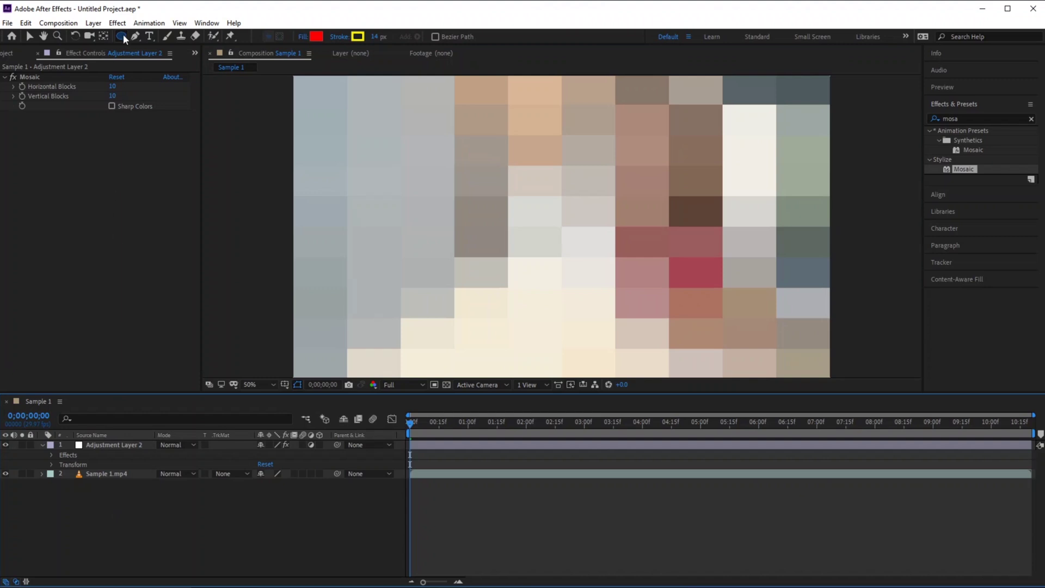
left_click_drag(599, 134, 692, 245)
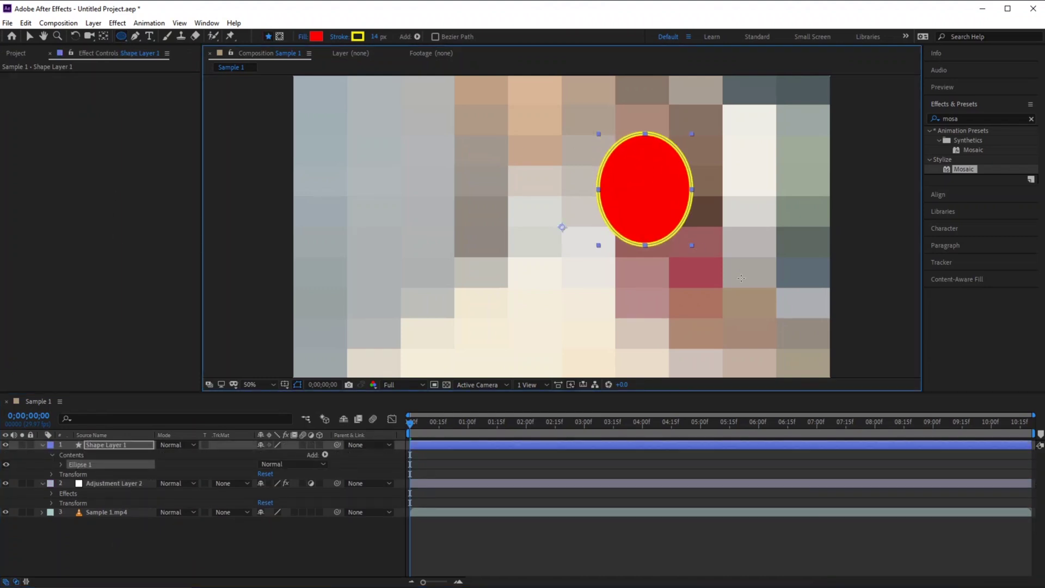
key("ctrl+z")
key("ctrl+z")
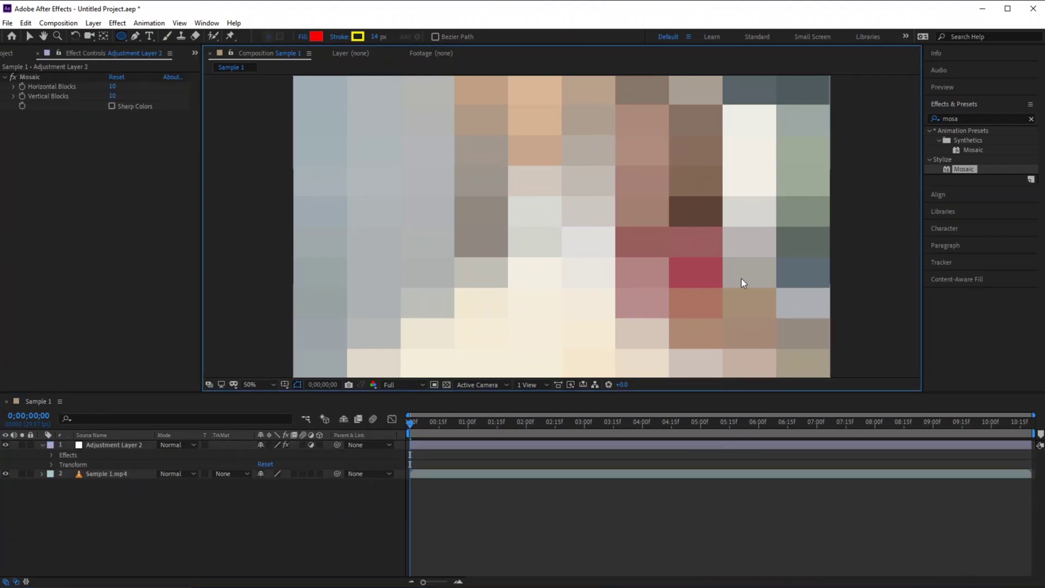
left_click(119, 443)
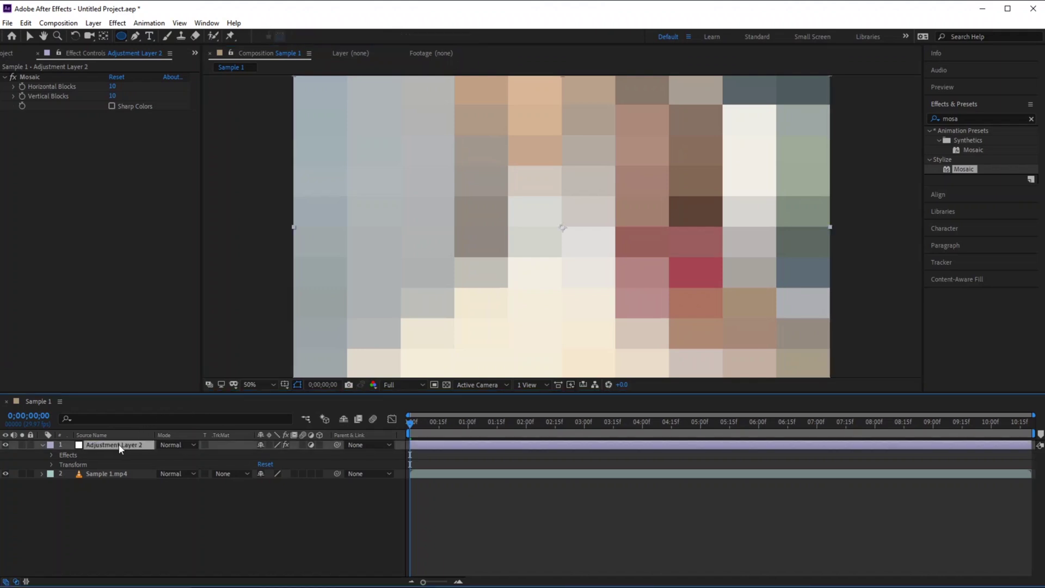
mouse_move(581, 114)
left_mouse_down()
mouse_move(650, 194)
mouse_move(683, 217)
mouse_move(700, 212)
left_mouse_up()
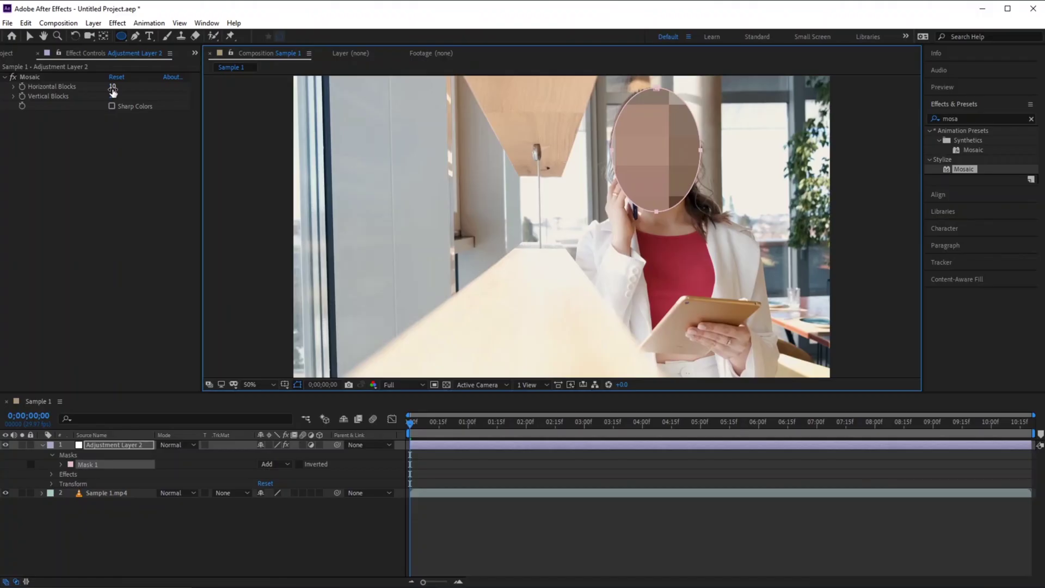
Set Mosaic to 55 horizontal and 32 vertical blocks, then preview the masked clip
left_click_drag(112, 86, 128, 100)
left_click_drag(411, 422, 400, 479)
key("space")
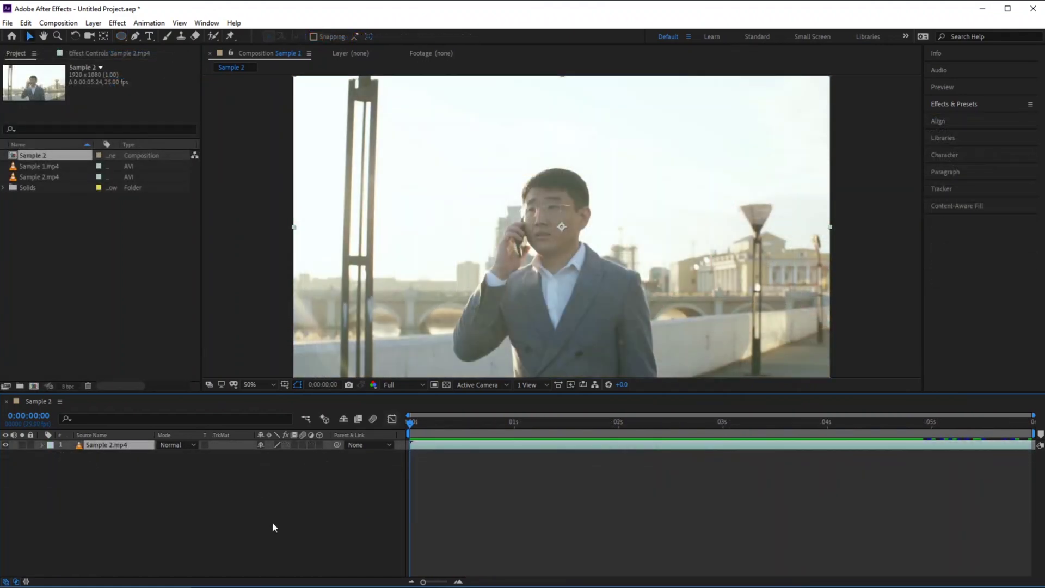
Play and stop a preview of Sample 2, then return the playhead to 0:00:00:00
key("space")
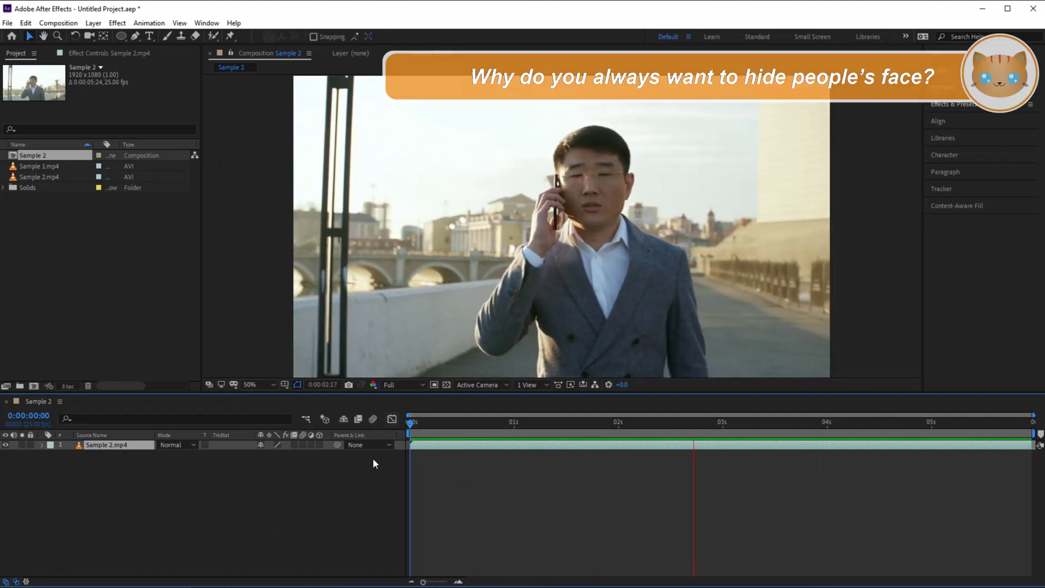
key("space")
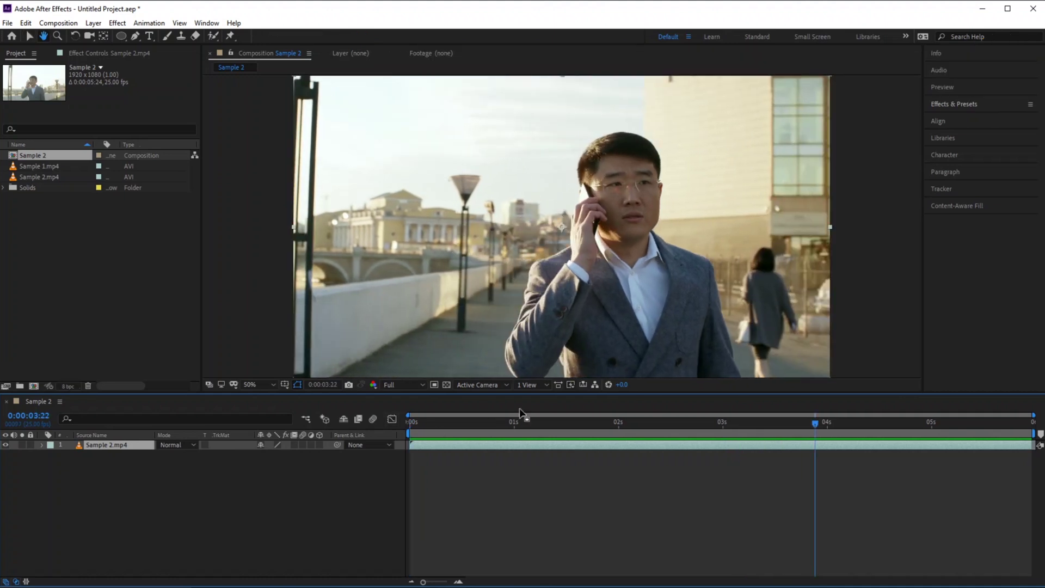
left_click_drag(810, 420, 392, 439)
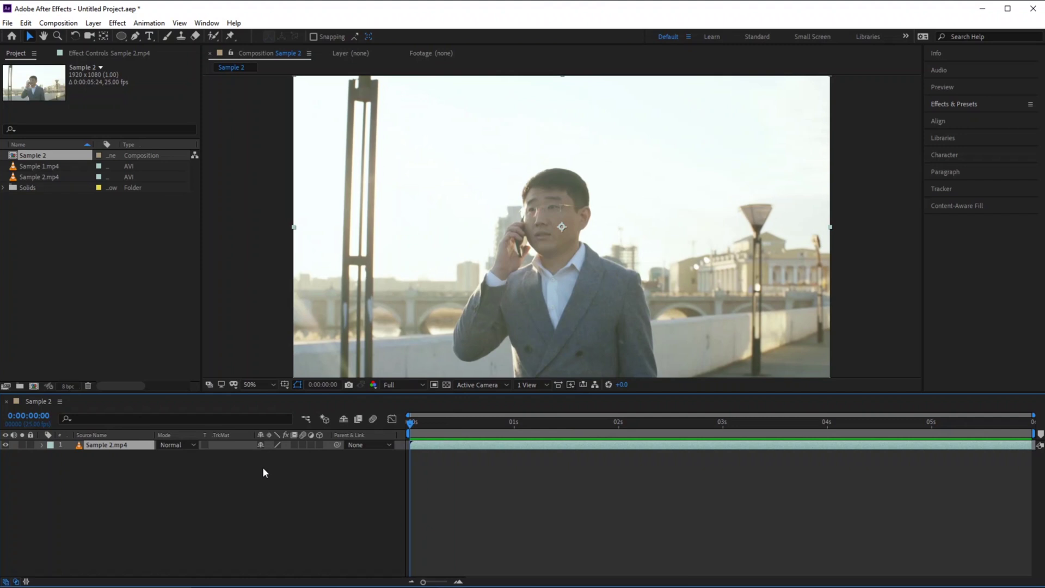
Add a new adjustment layer and apply the Mosaic effect to it
right_click(224, 478)
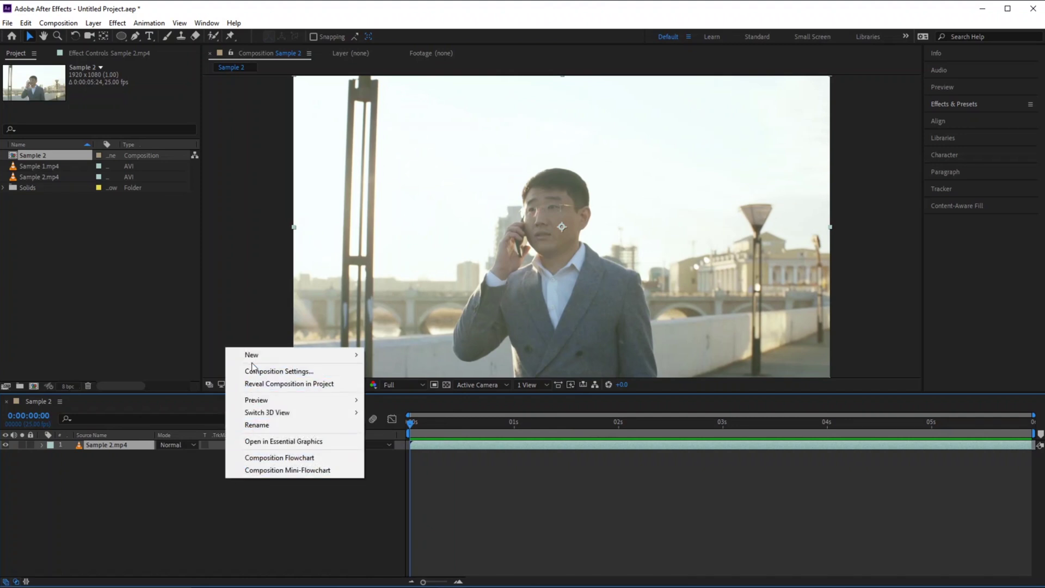
mouse_move(344, 357)
left_click(406, 446)
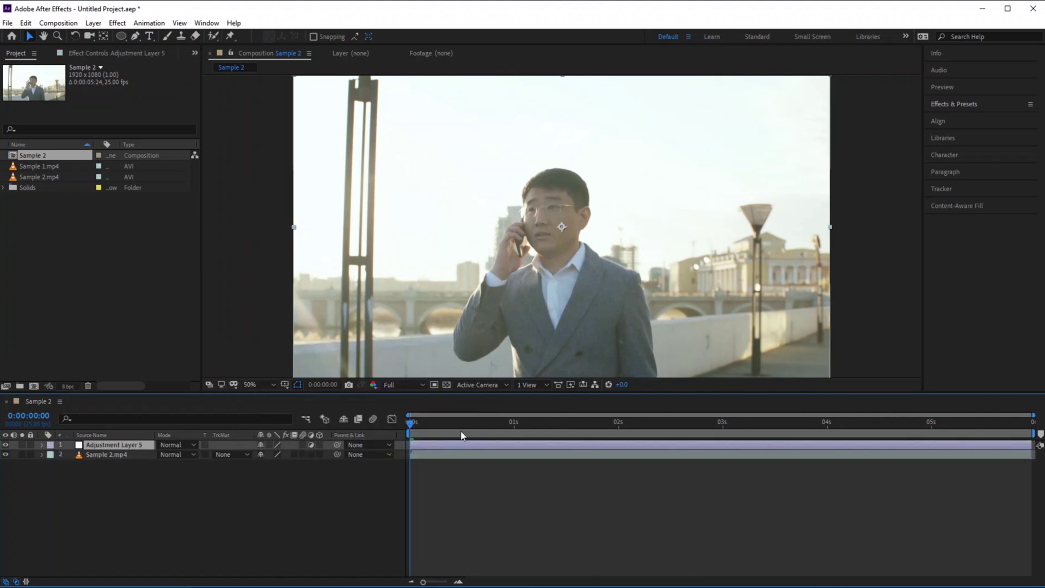
left_click(952, 104)
left_click(955, 119)
type("mos")
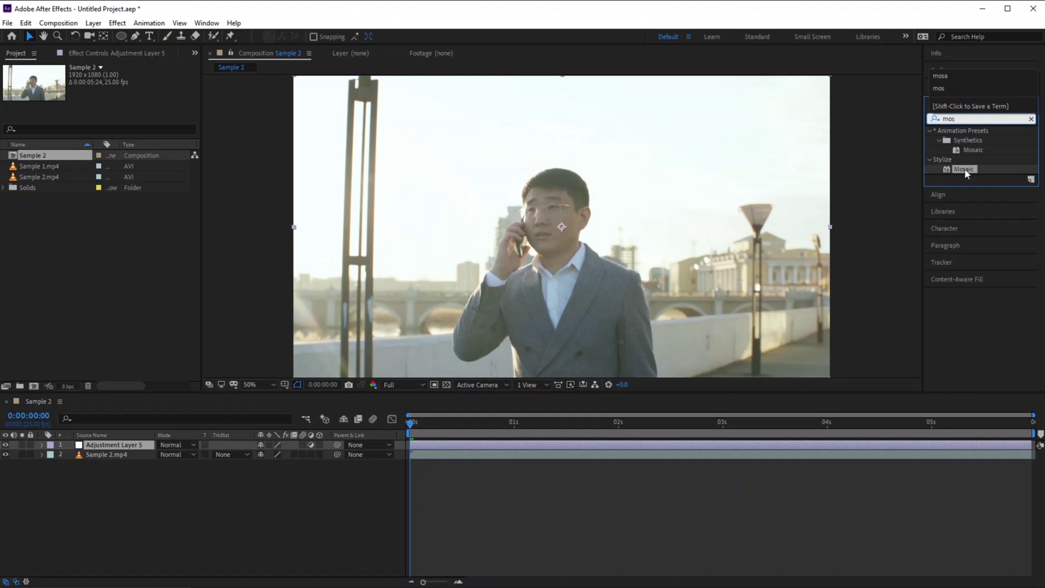
double_click(965, 168)
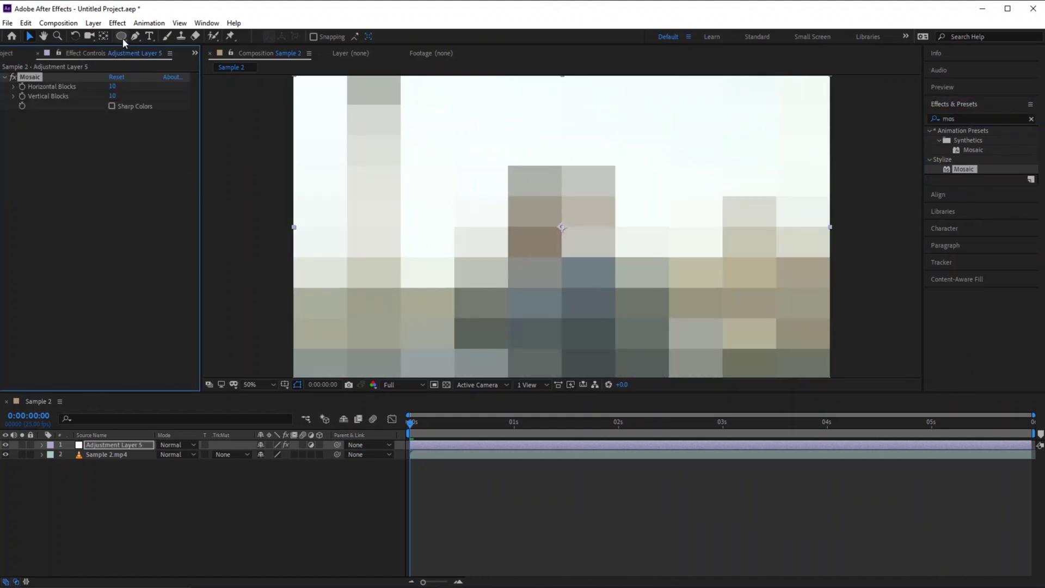
Mask Adjustment Layer 5 to an oval over the man's face with 30 by 34 Mosaic blocks
left_click(121, 35)
left_click(106, 444)
mouse_move(514, 170)
left_mouse_down()
mouse_move(555, 252)
mouse_move(593, 257)
left_mouse_up()
left_click_drag(112, 86, 128, 98)
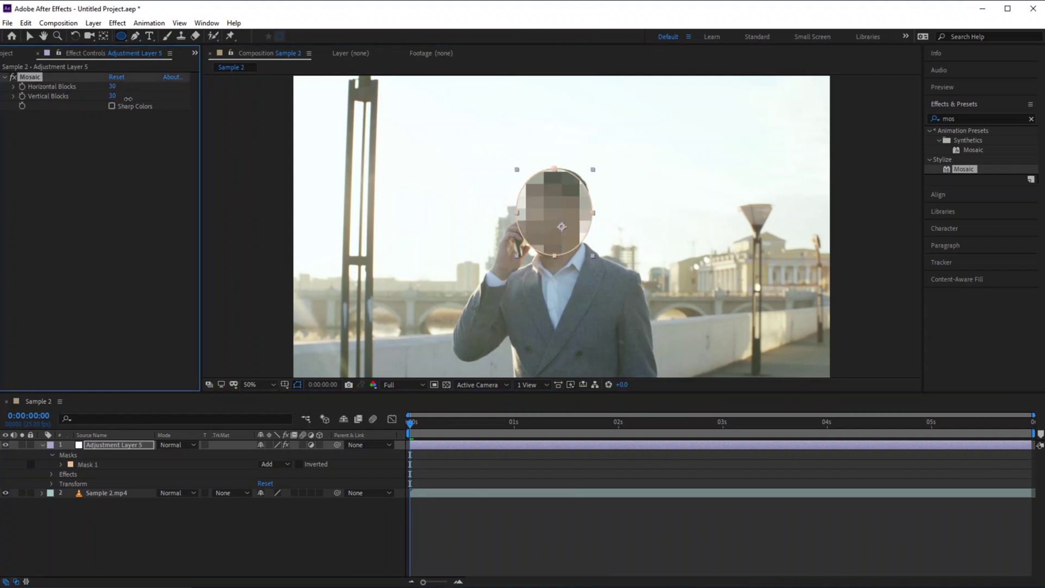
Preview the masked clip, return to the start, and select Adjustment Layer 5
left_click(400, 428)
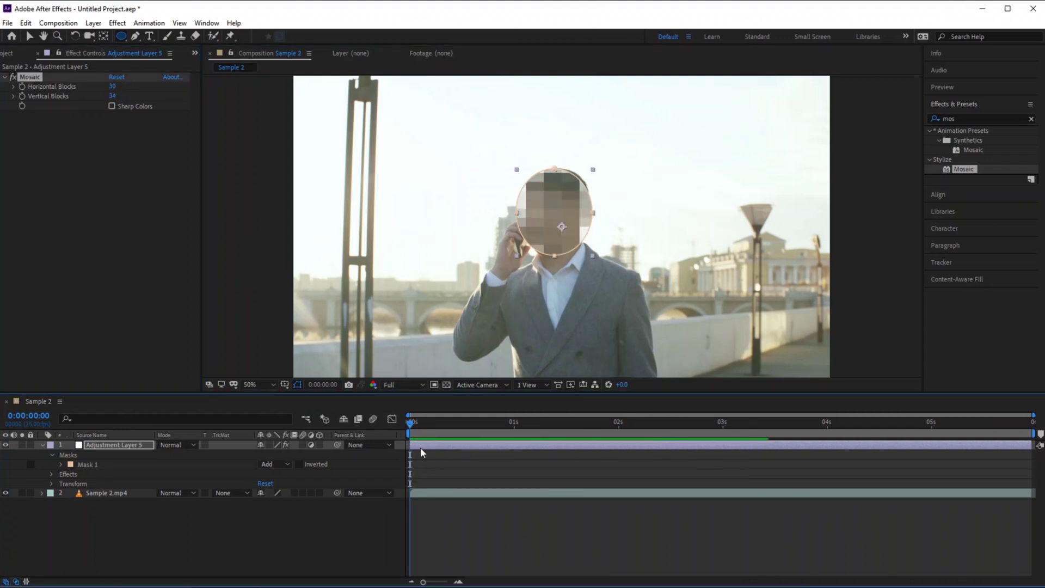
key("space")
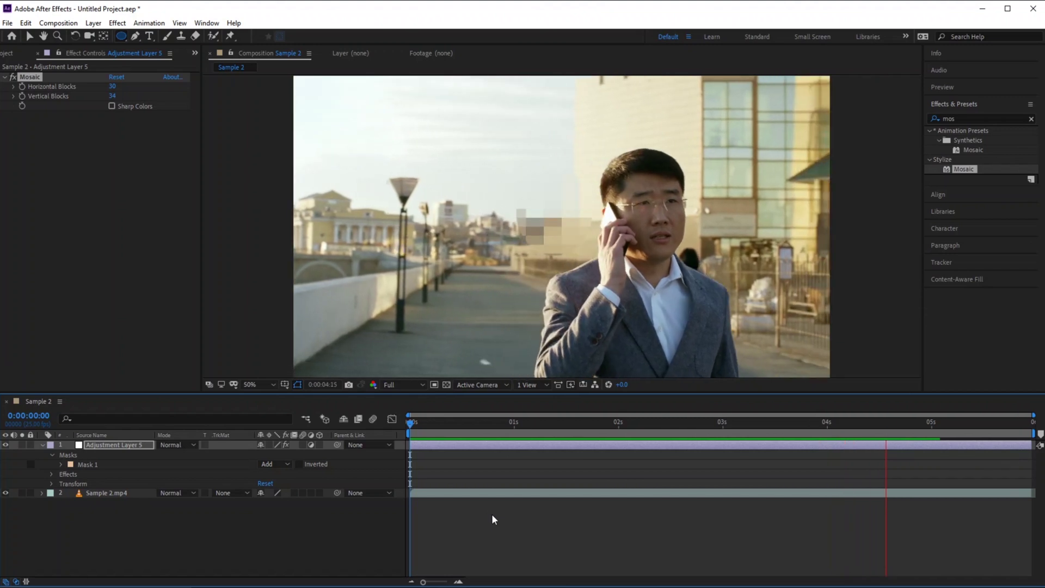
key("space")
key("Page_Up")
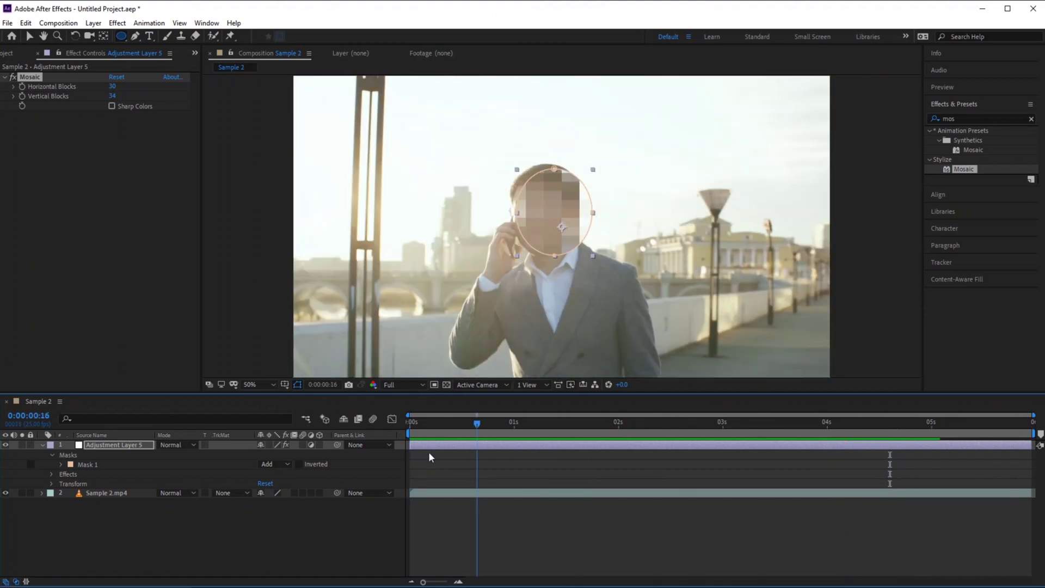
key("Home")
left_click(92, 445)
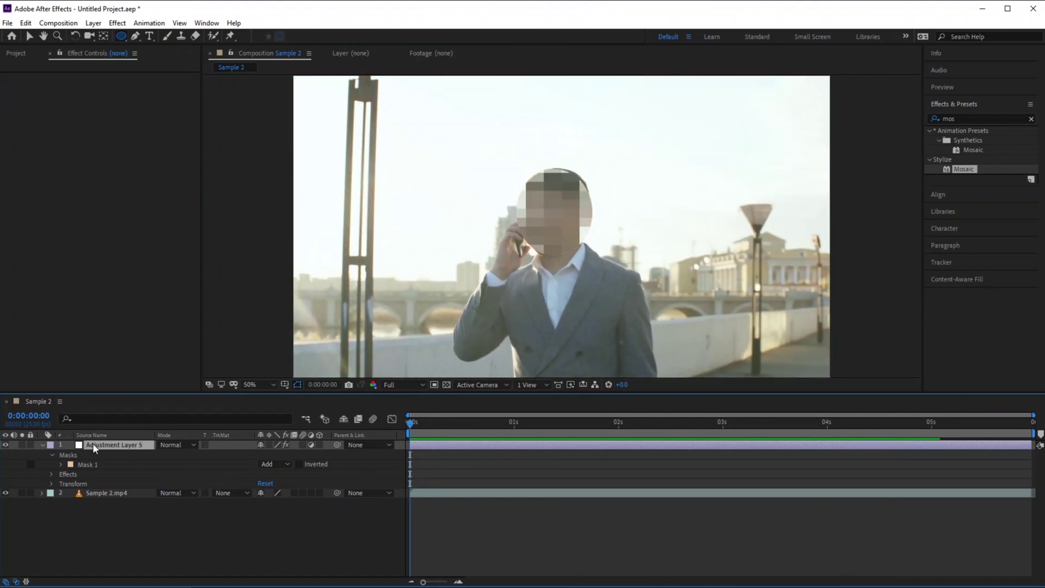
Delete Adjustment Layer 5, open the Tracker panel, and select the Sample 2.mp4 layer
key("Delete")
left_click(97, 444)
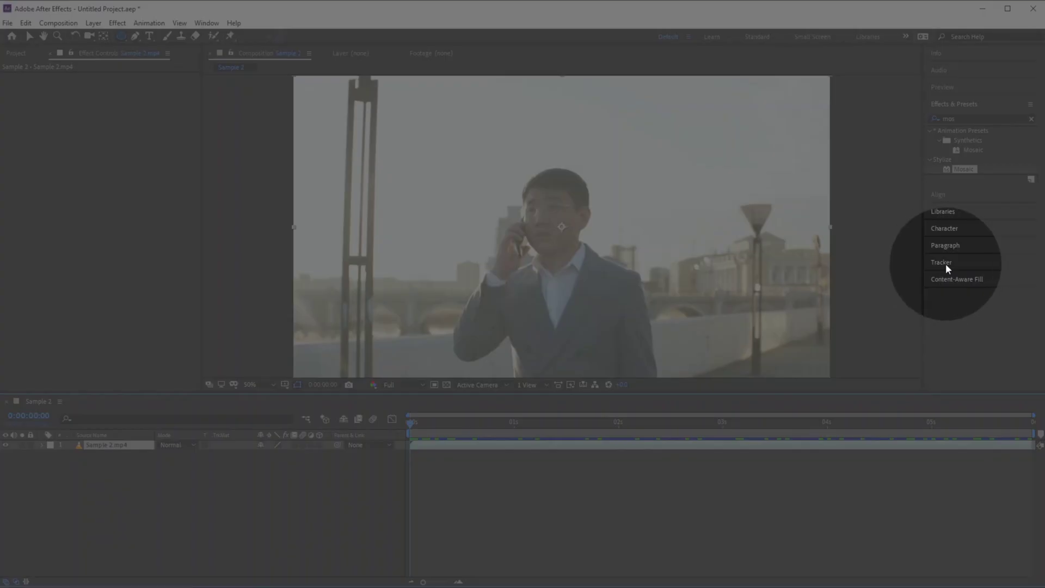
left_click(944, 264)
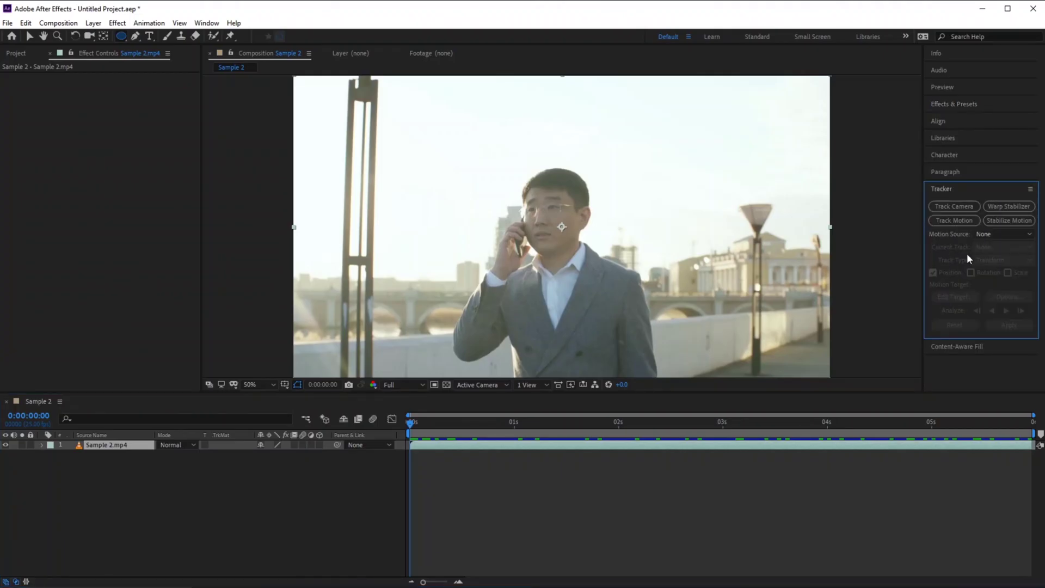
left_click(206, 23)
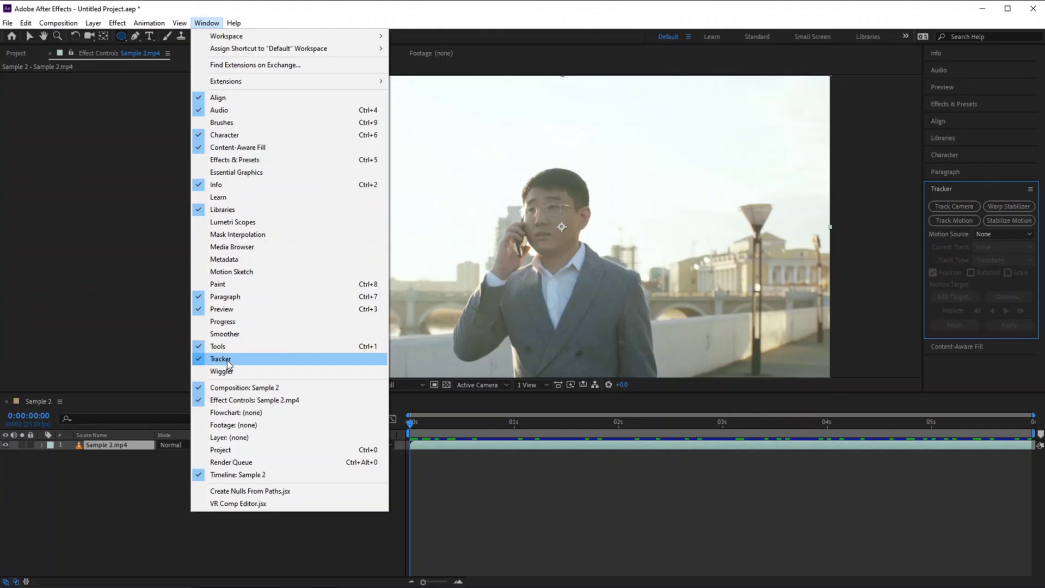
left_click(220, 358)
left_click(549, 438)
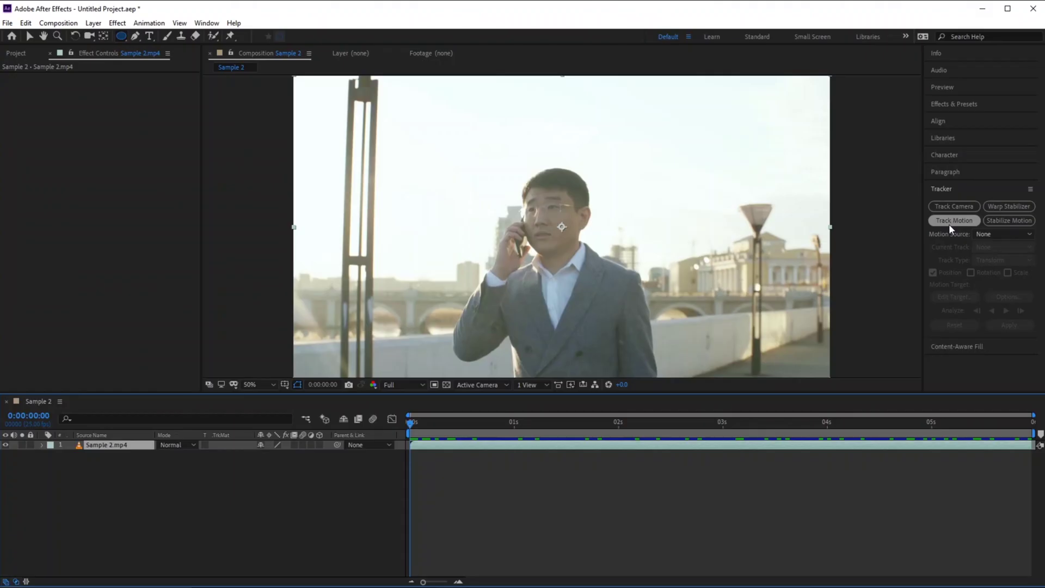
Create Tracker 1 on Sample 2.mp4 with a shrunken Track Point 1 above the man's glasses
left_click(950, 223)
scroll(541, 264, "up", 4)
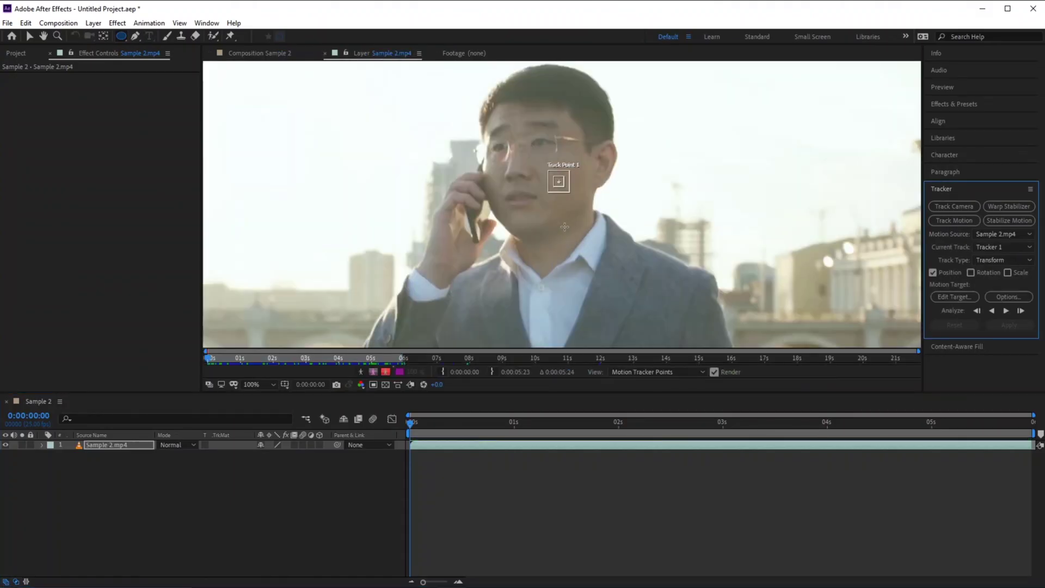
left_click_drag(541, 265, 585, 305)
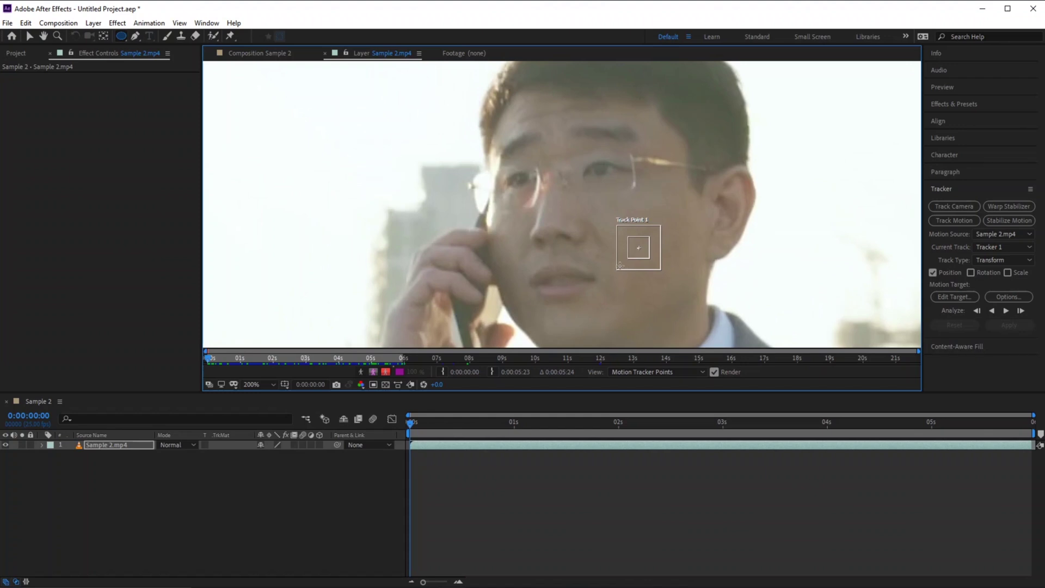
key("v")
left_click_drag(638, 248, 527, 155)
key("ctrl+z")
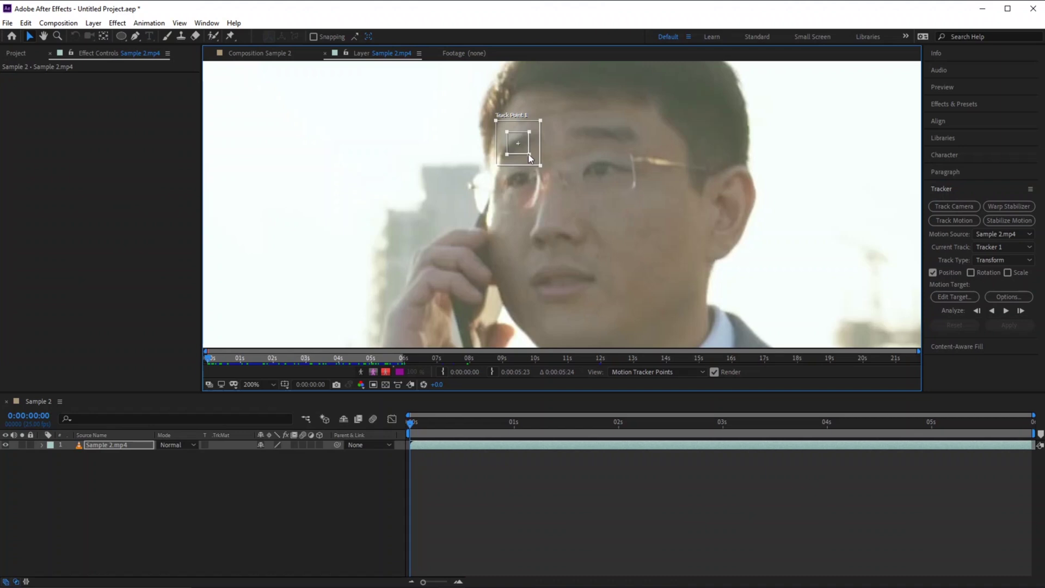
left_click_drag(531, 157, 548, 168)
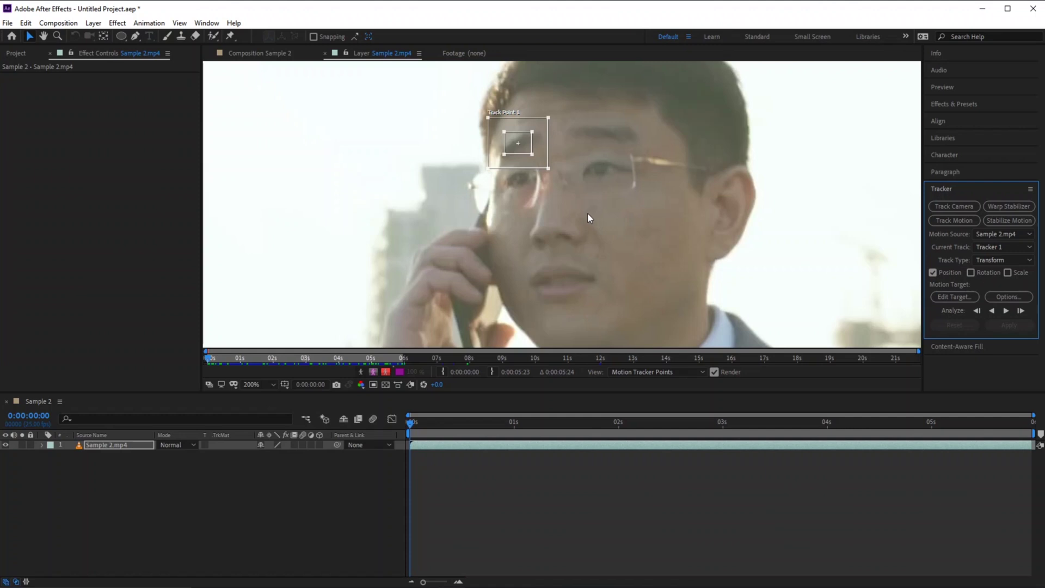
scroll(586, 212, "down", 4)
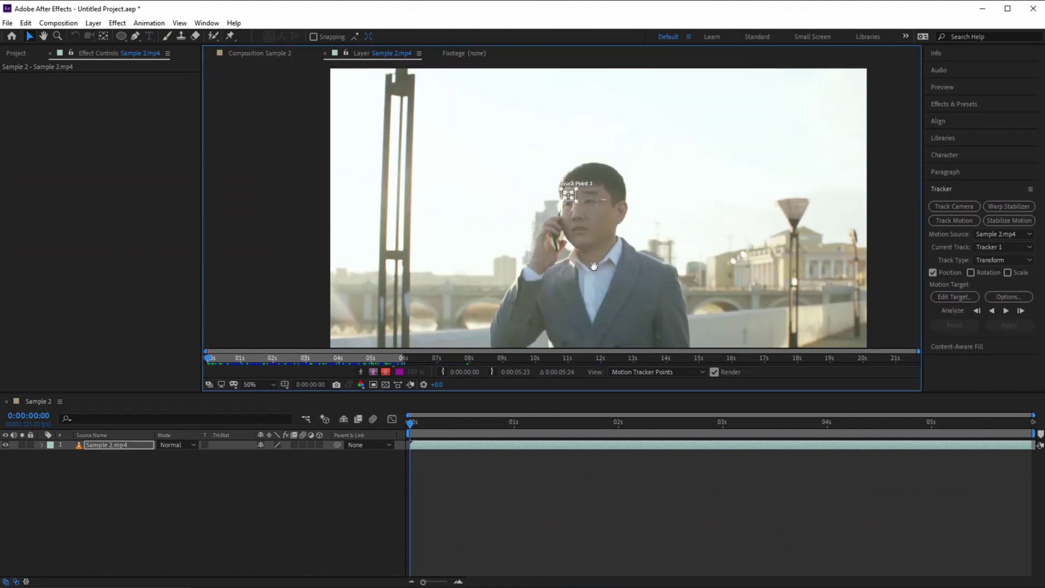
key("h")
key("v")
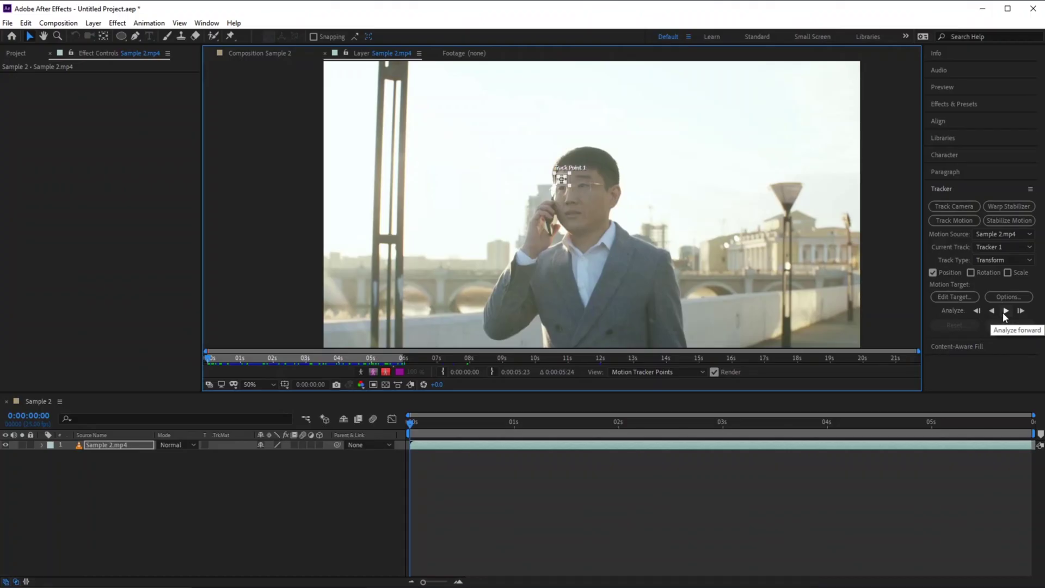
Analyze Track Point 1 forward through Sample 2.mp4 and inspect the resulting tracker keyframes
left_click(1004, 312)
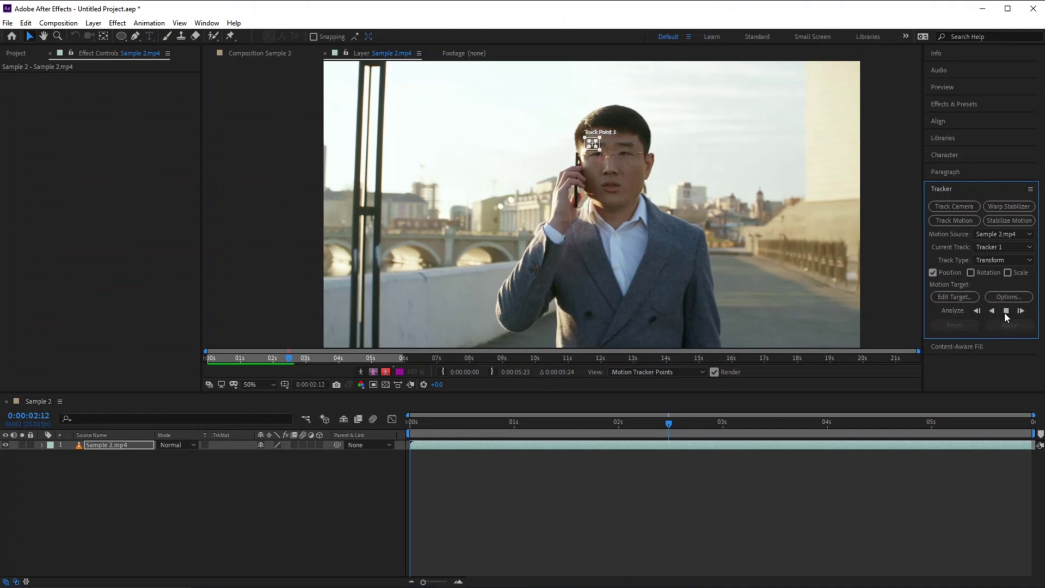
left_click_drag(979, 423, 486, 441)
key("u")
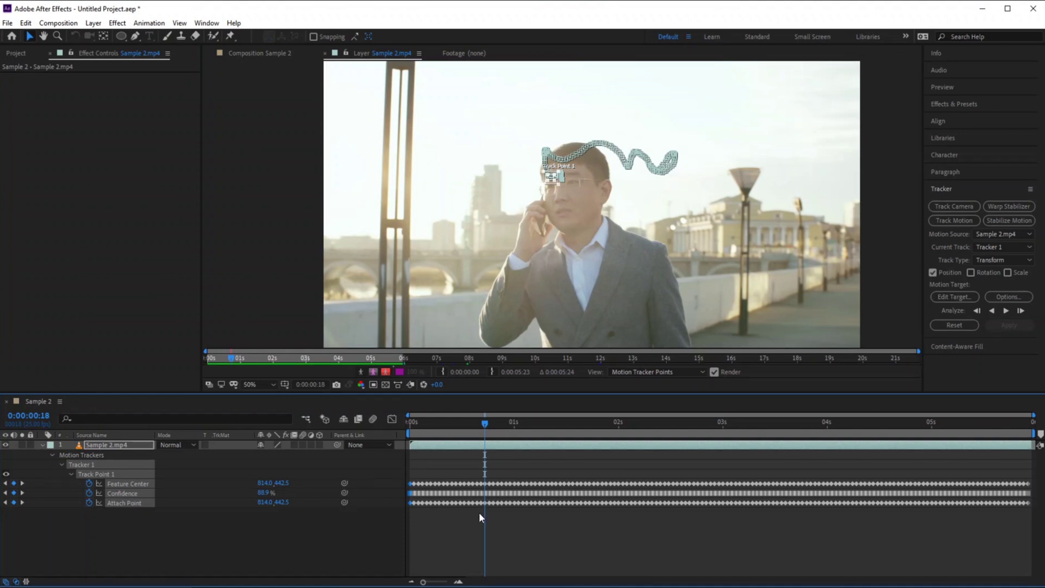
scroll(560, 222, "up", 6)
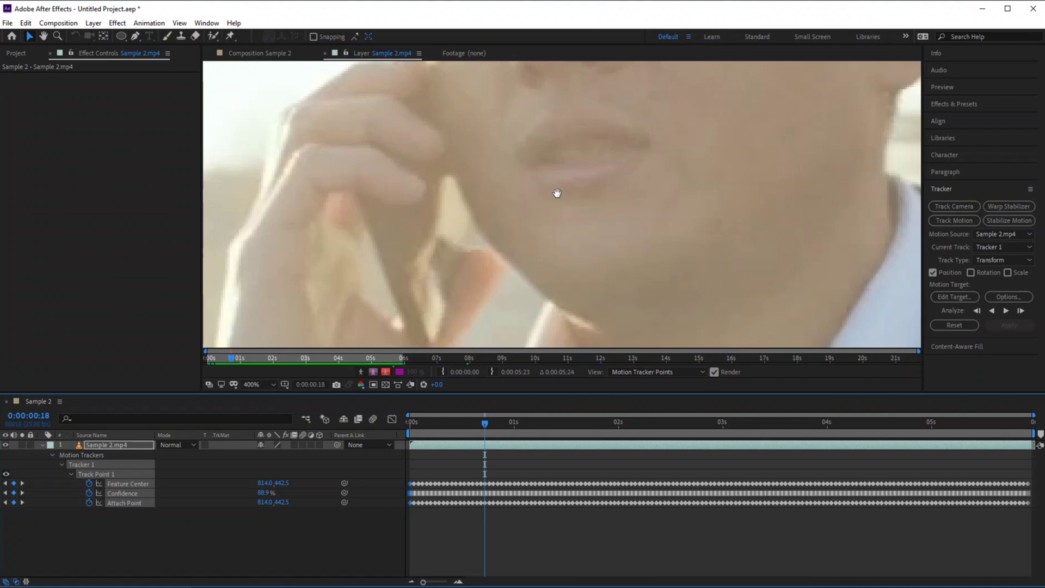
left_click_drag(563, 292, 578, 342)
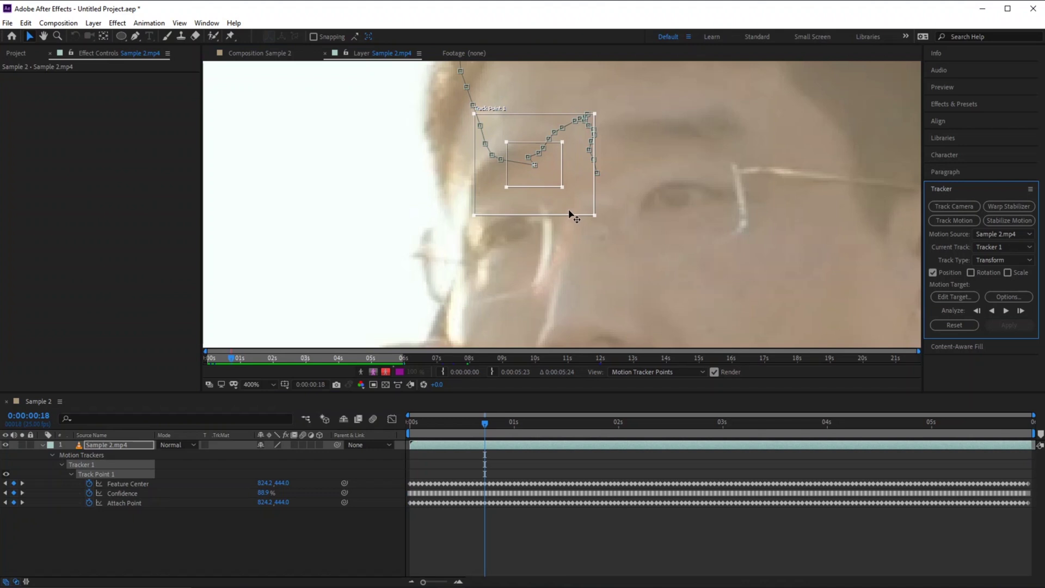
key("ctrl+z")
scroll(569, 211, "down", 4)
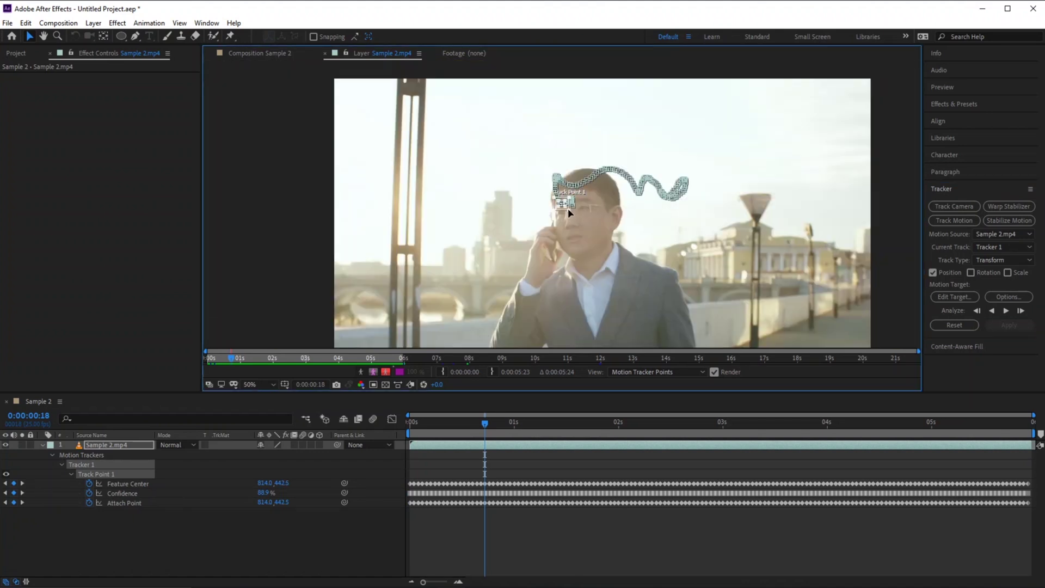
Add a new Null 1 layer to the composition
key("u")
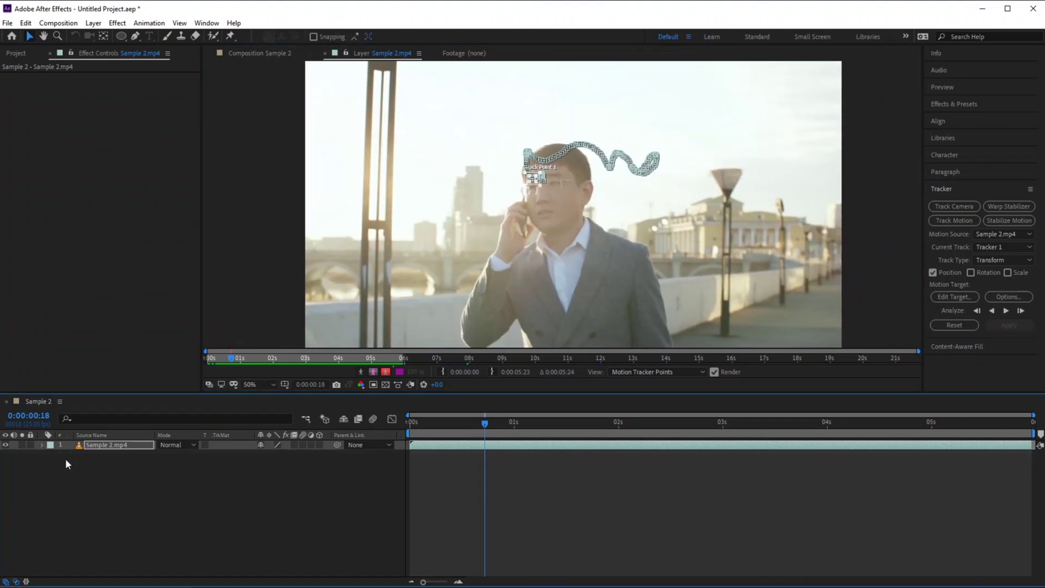
right_click(204, 503)
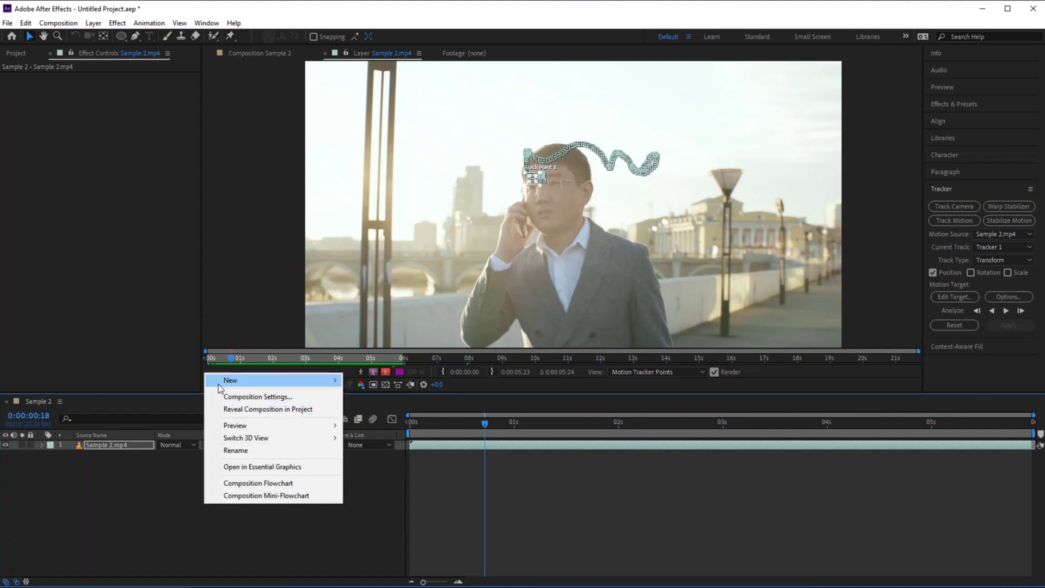
mouse_move(219, 383)
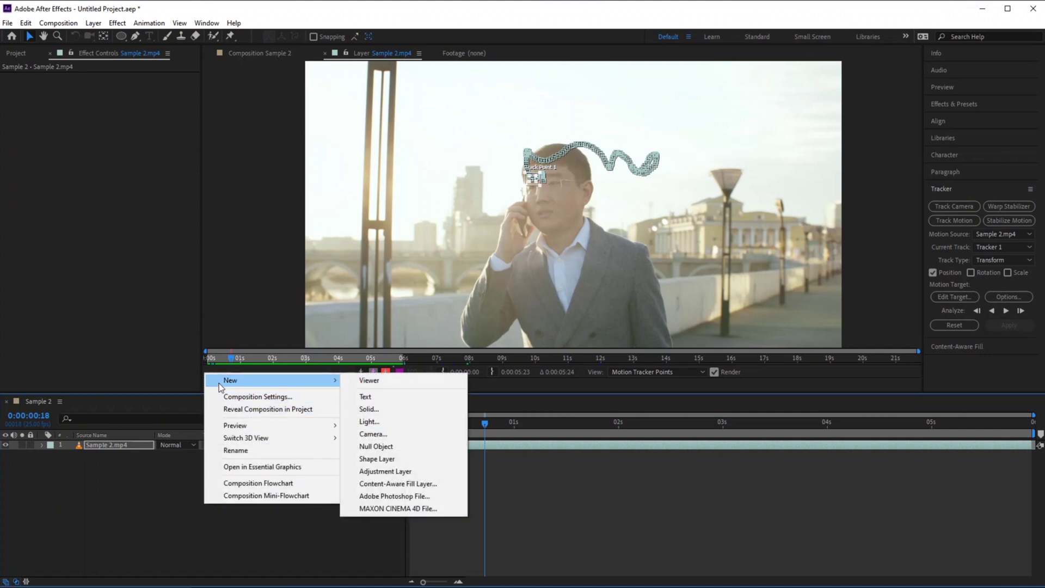
left_click(392, 446)
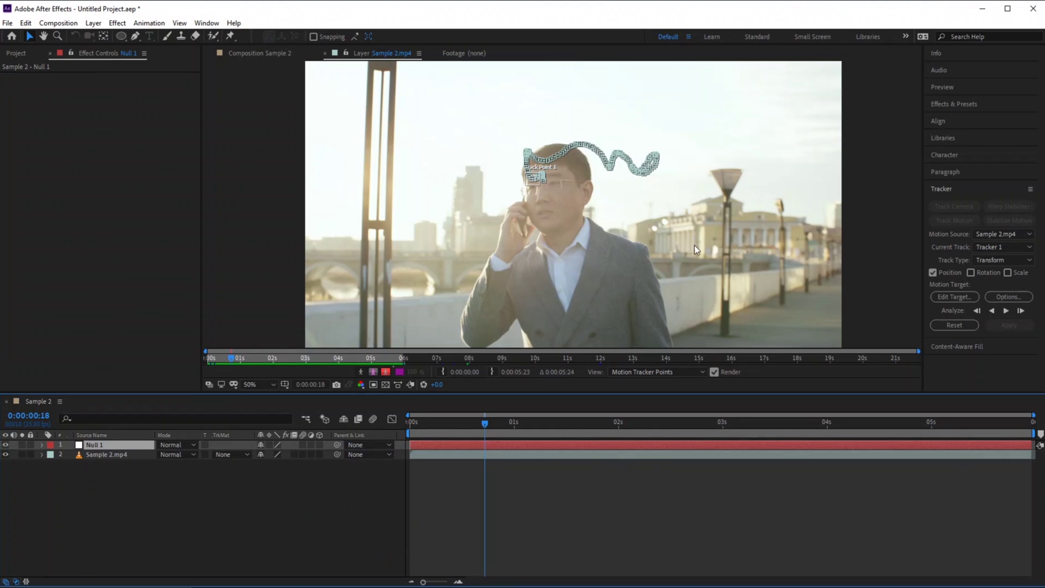
Apply the face track's X and Y motion to Null 1 and scrub to check it
left_click(950, 299)
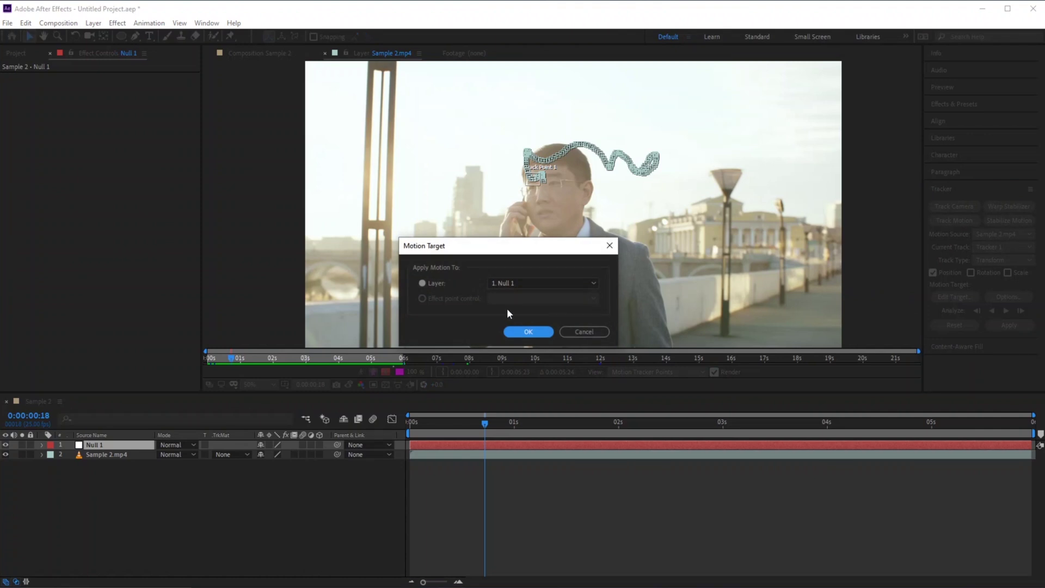
left_click(517, 332)
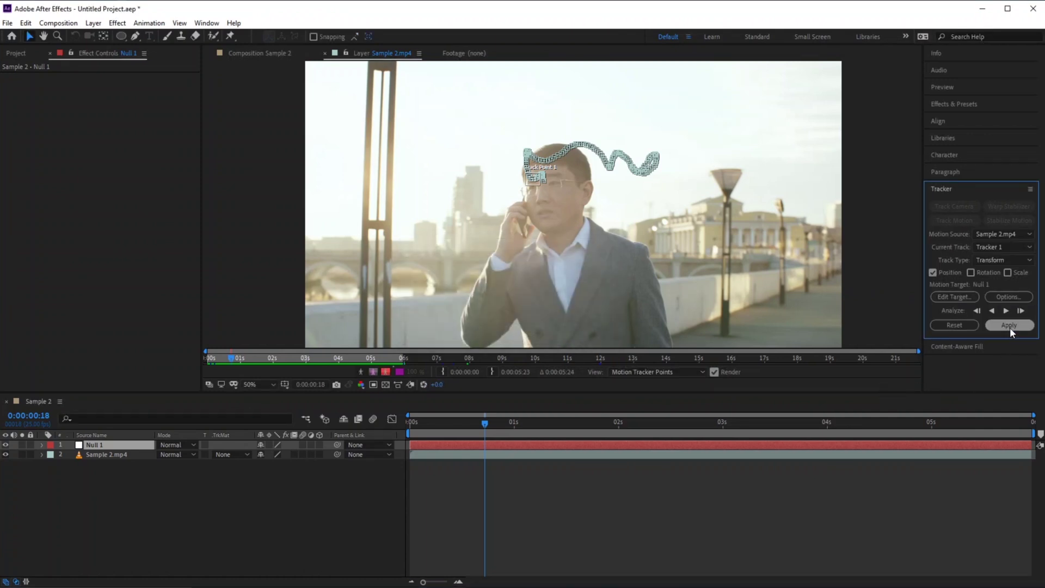
left_click(1009, 326)
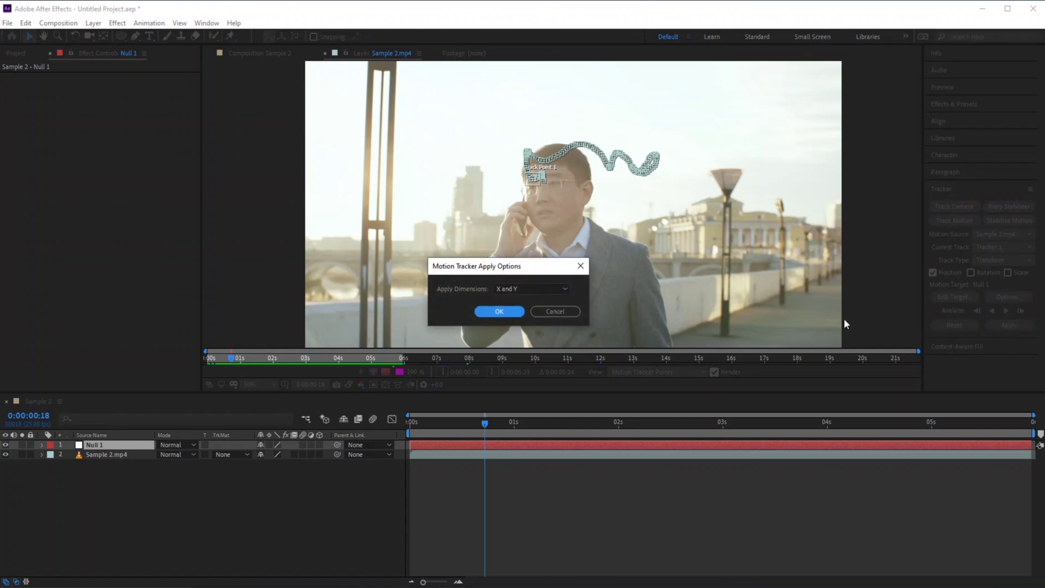
left_click(500, 310)
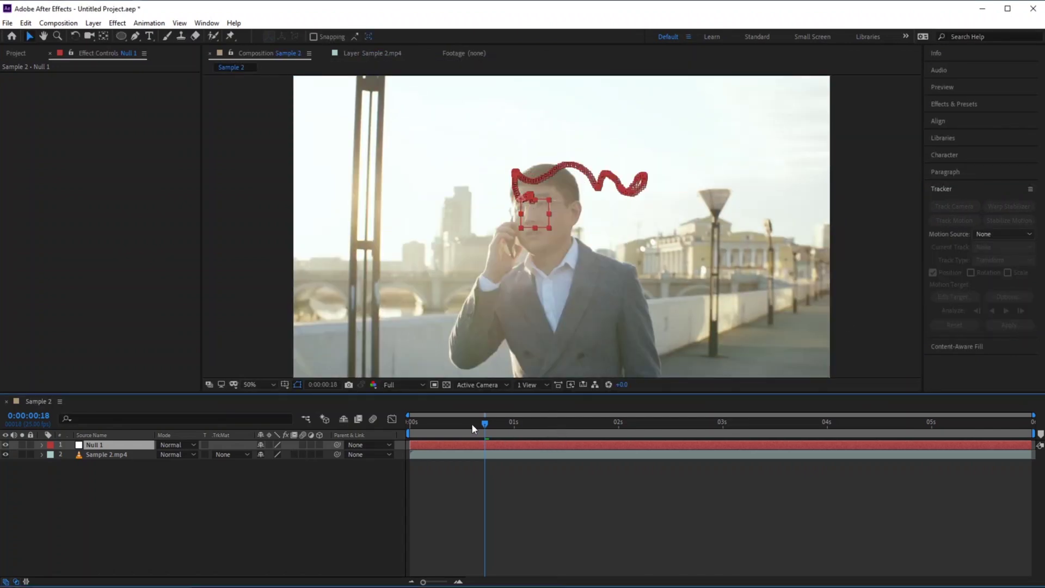
left_click_drag(484, 424, 403, 431)
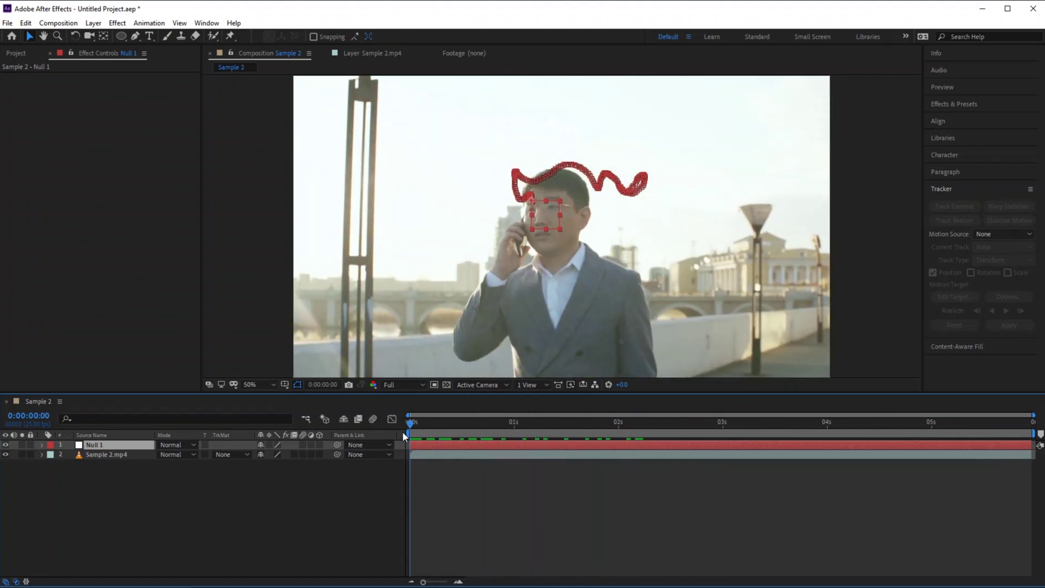
Add an adjustment layer and apply the Stylize Mosaic effect to it
right_click(194, 516)
mouse_move(228, 388)
left_click(378, 479)
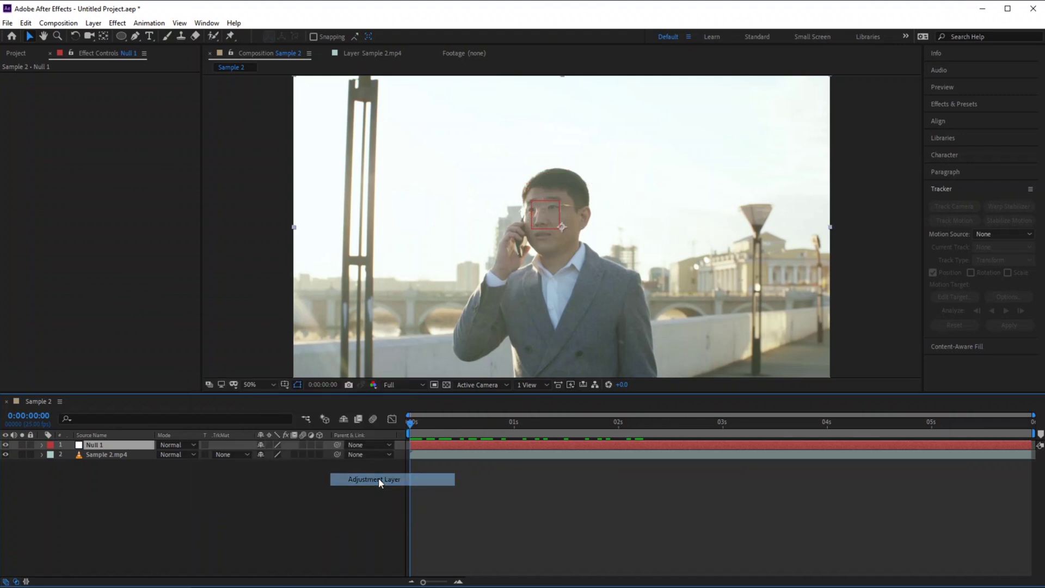
left_click(941, 104)
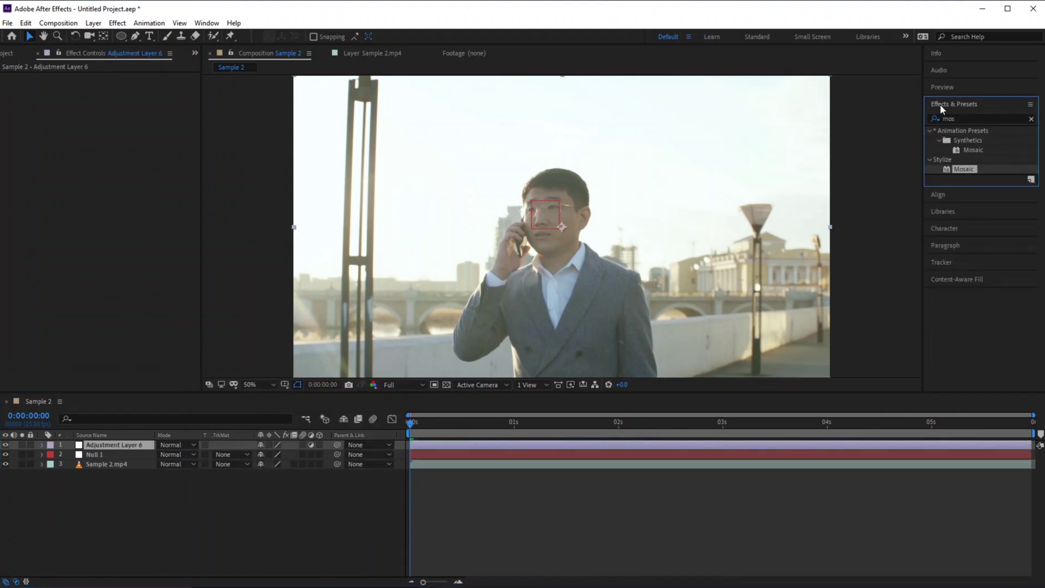
left_click_drag(964, 172, 111, 445)
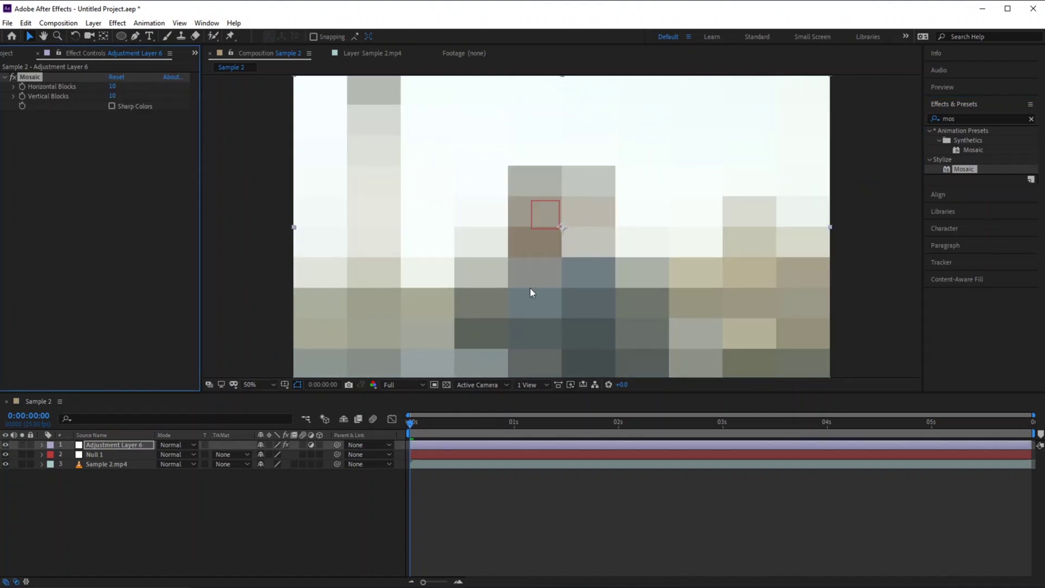
Mask the mosaic to an ellipse over the man's face at 74 by 63 blocks
left_click(121, 36)
left_click_drag(561, 227, 601, 265)
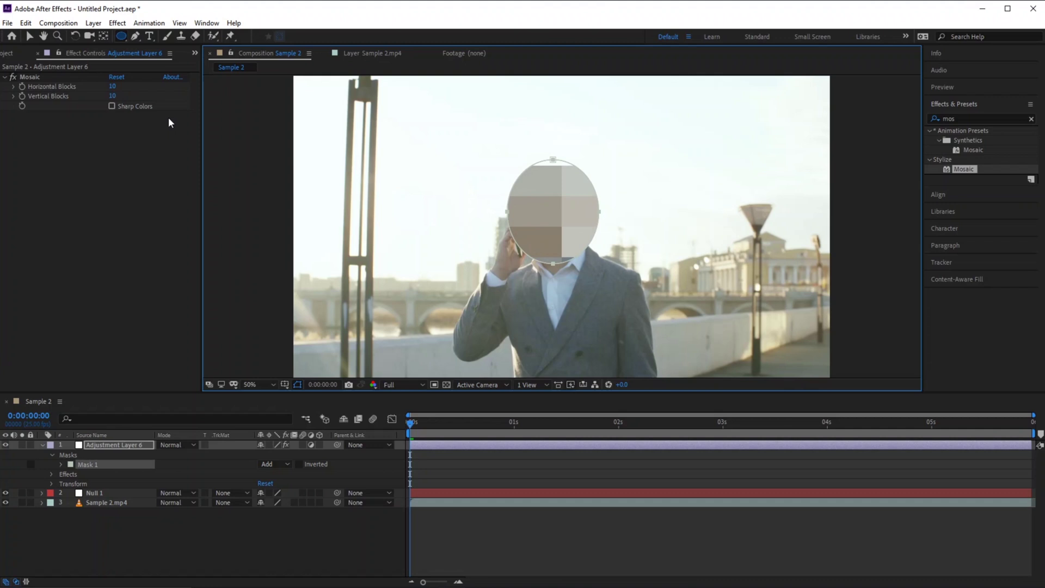
left_click_drag(114, 93, 141, 96)
Parent Adjustment Layer 6 to Null 1 and play back to confirm the mosaic follows the face
key("space")
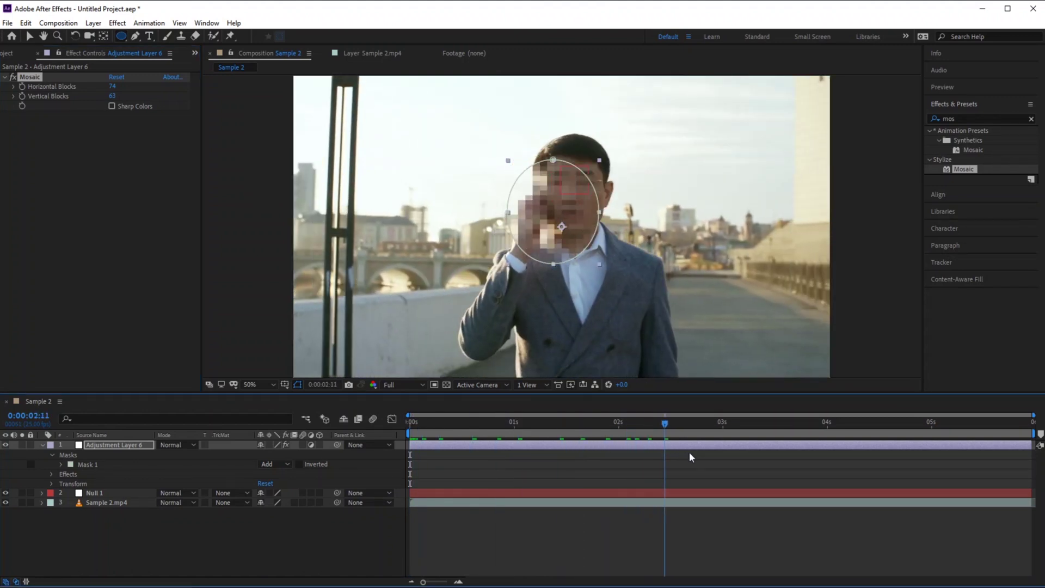
key("space")
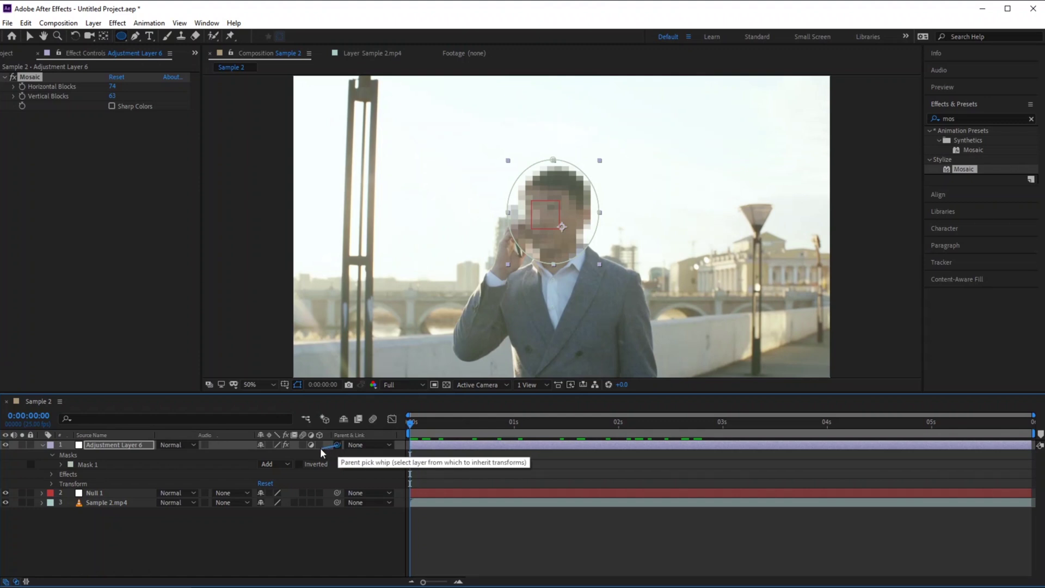
left_click_drag(152, 470, 96, 491)
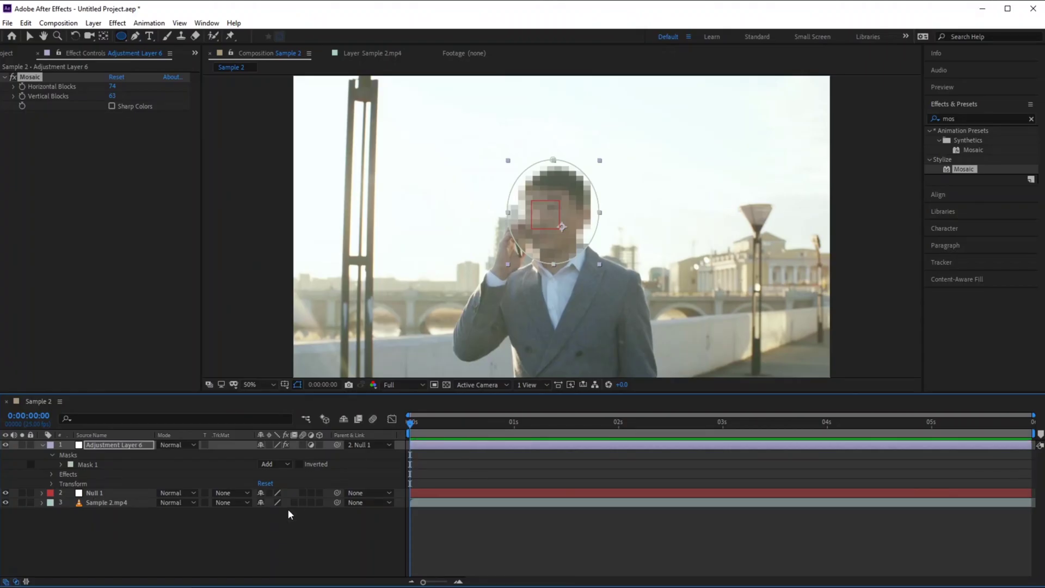
left_click(281, 532)
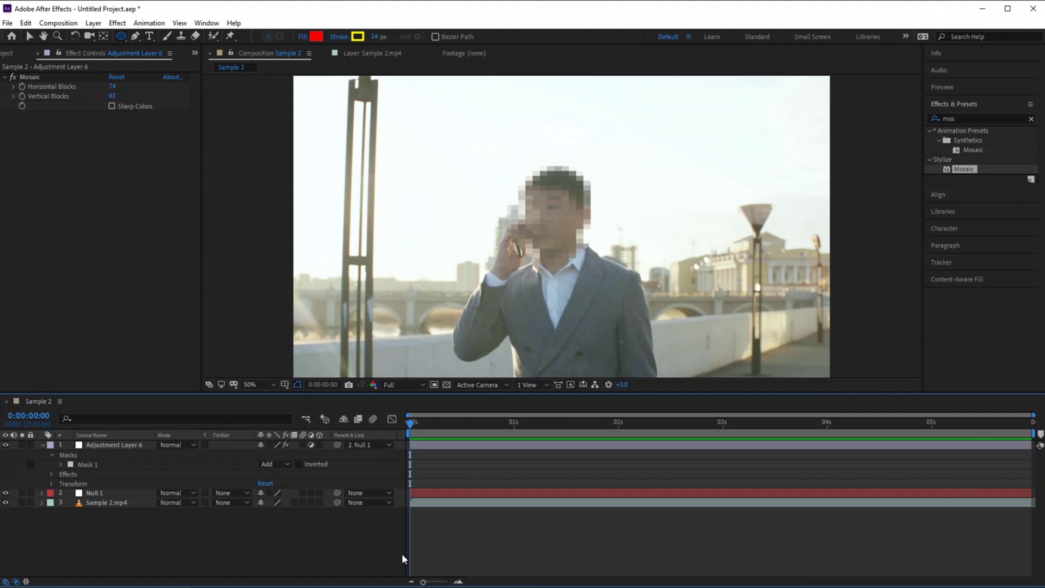
key("space")
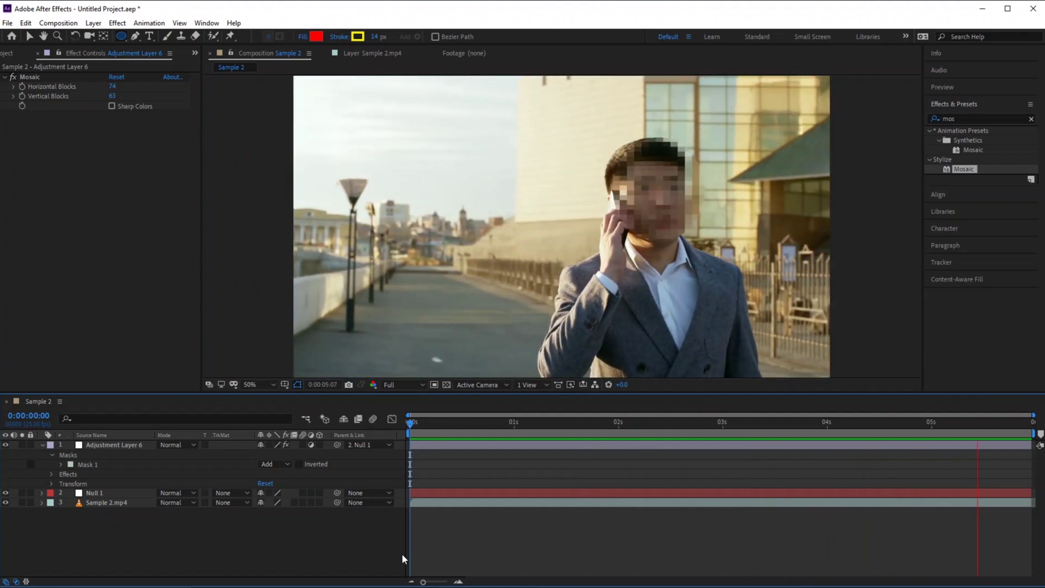
key("space")
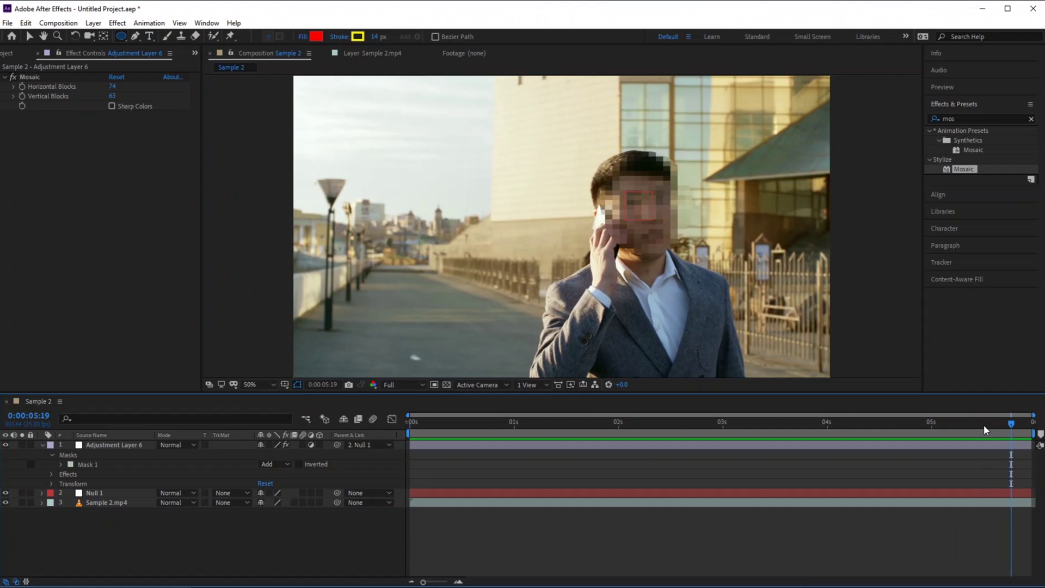
left_click_drag(984, 425, 400, 450)
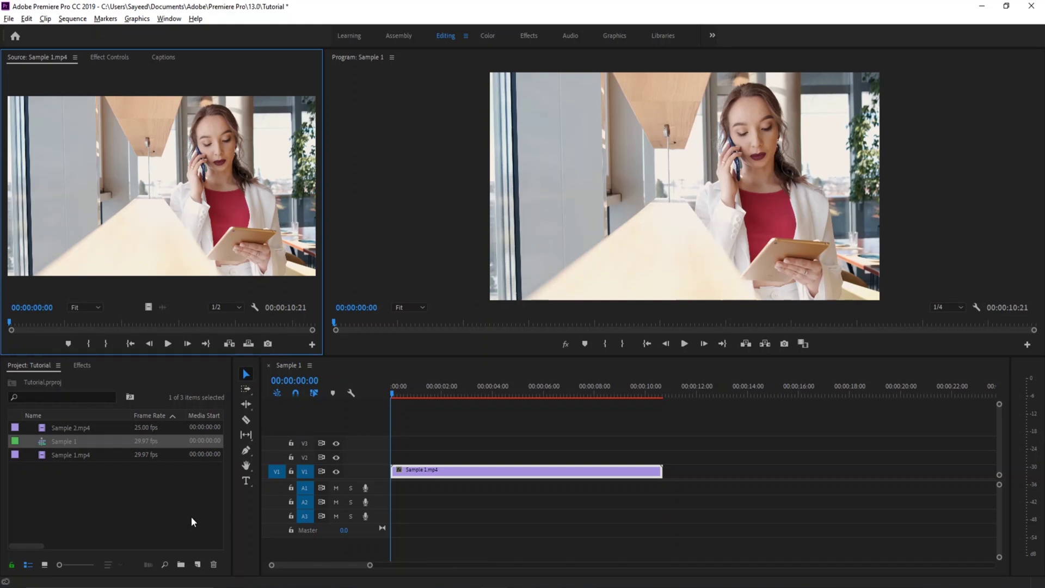
Find the Mosaic effect by searching 'mosa' and apply it to the Sample 1 clip
left_click(484, 410)
key("space")
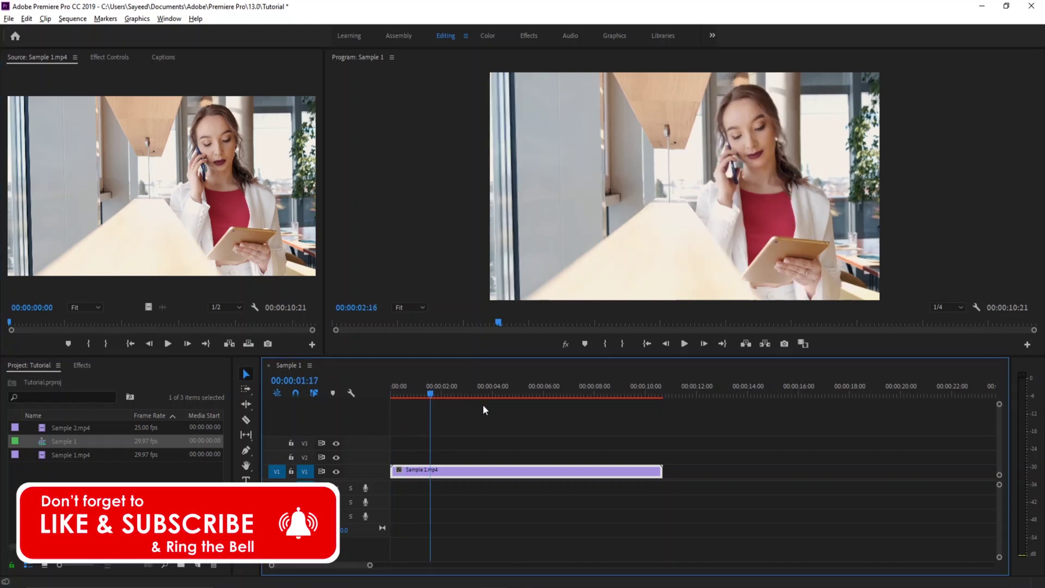
left_click_drag(484, 391, 392, 391)
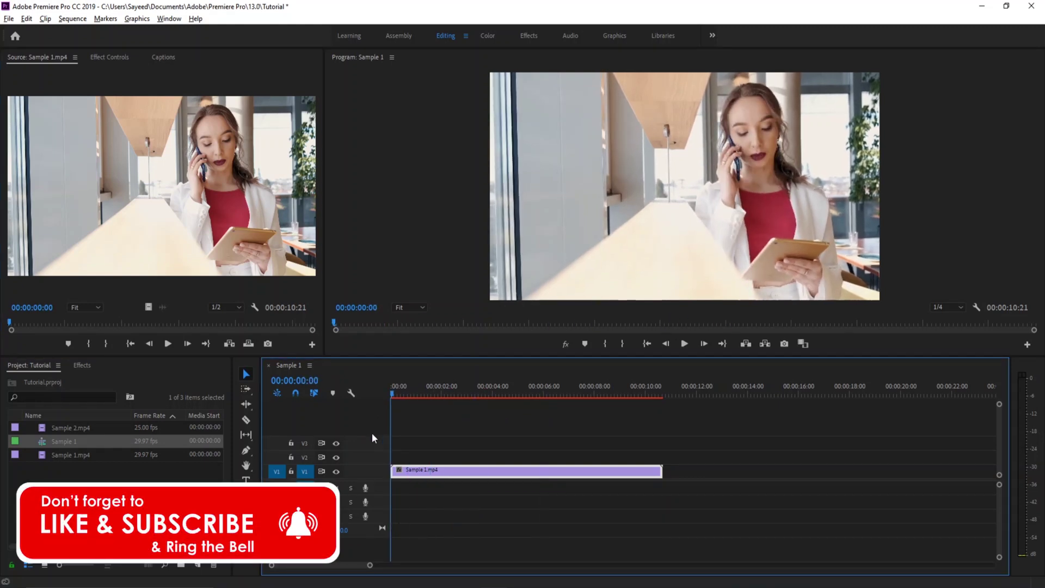
left_click(81, 365)
left_click(70, 380)
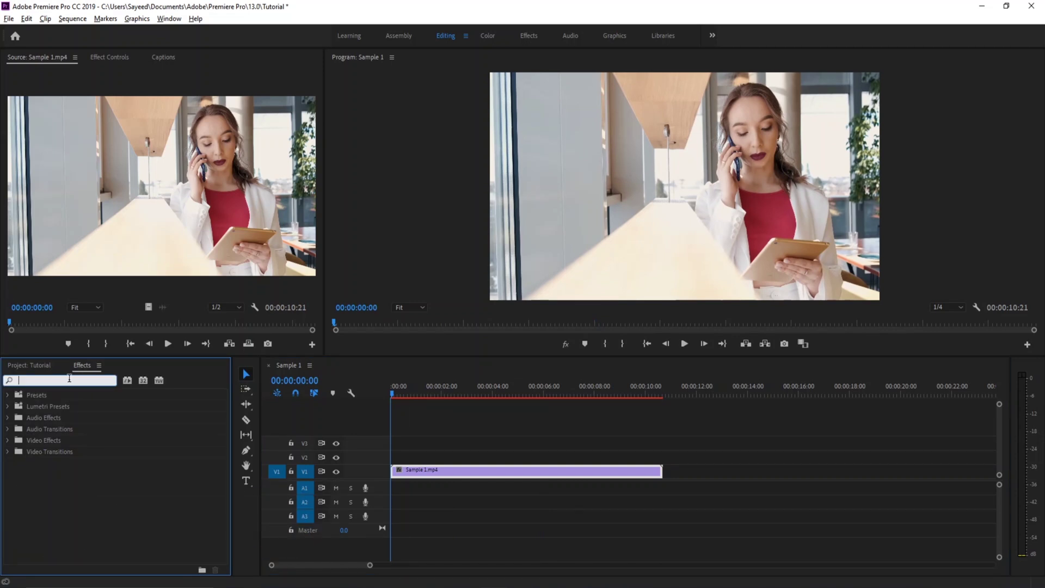
type("mosa")
left_click_drag(48, 496, 445, 474)
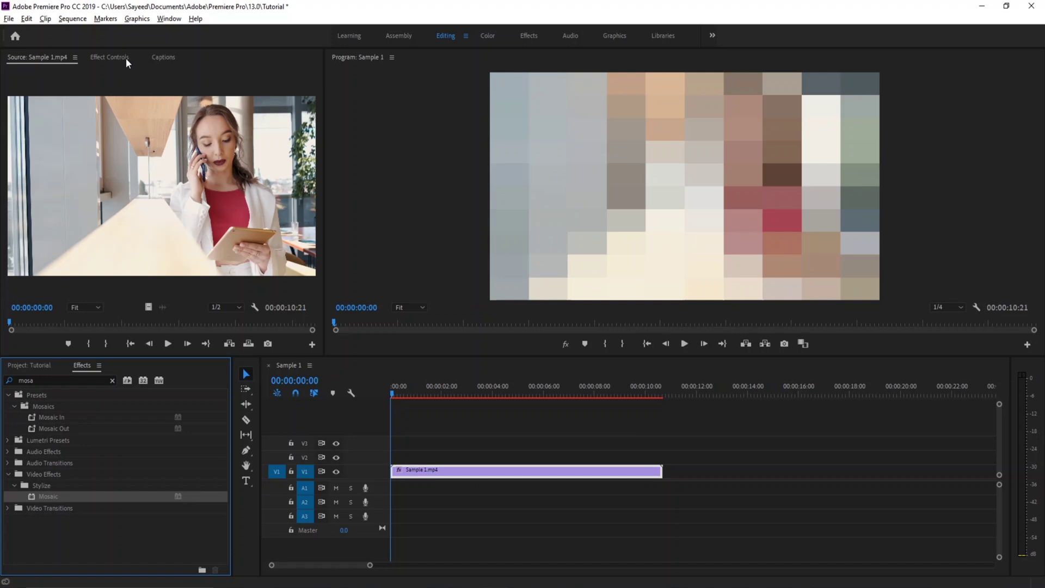
Limit the mosaic to an ellipse over the woman's face with 39 by 45 blocks, then preview
left_click(109, 57)
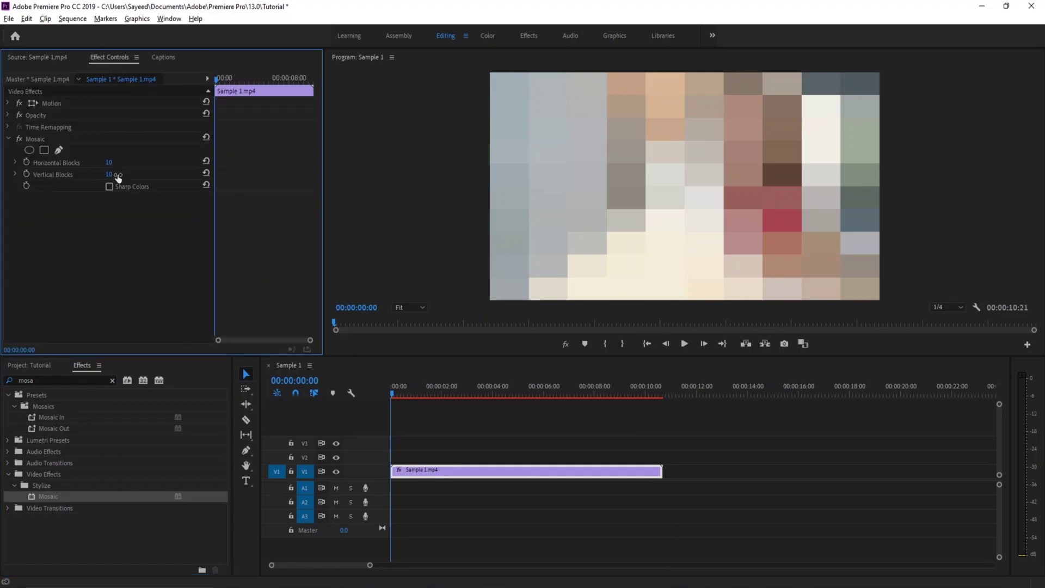
left_click(30, 149)
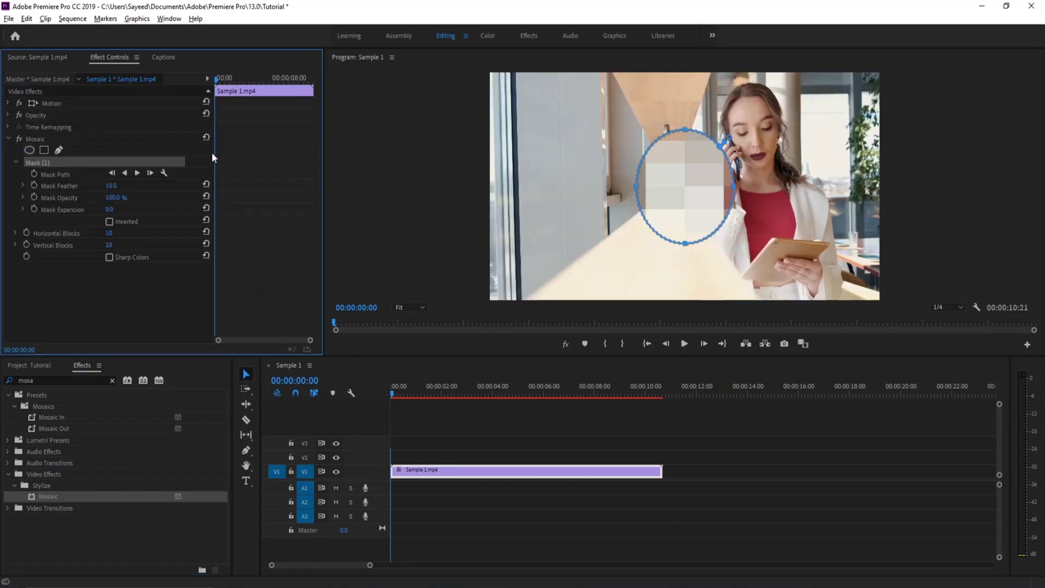
left_click_drag(673, 155, 744, 98)
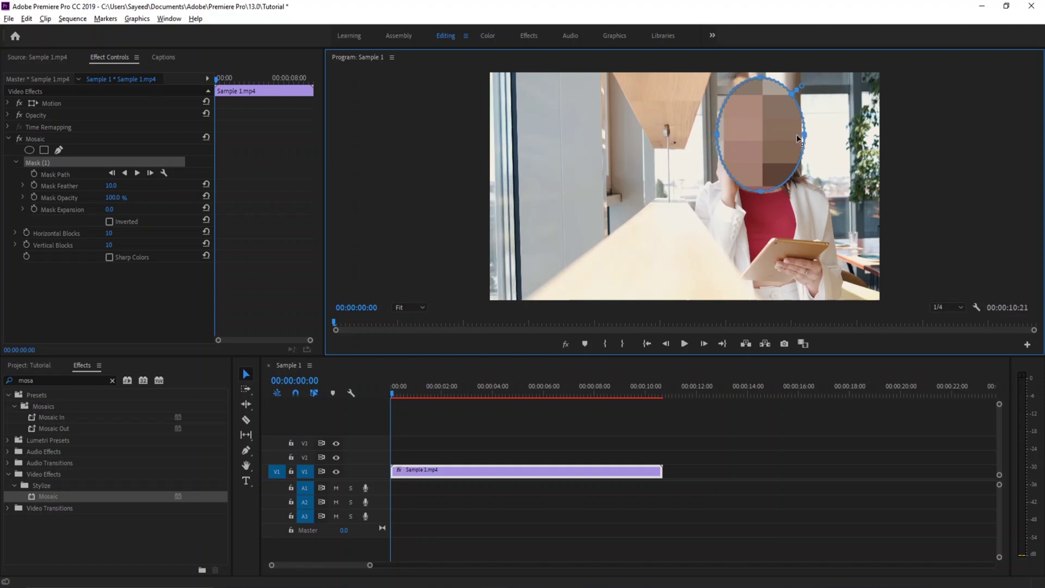
left_click_drag(764, 190, 761, 184)
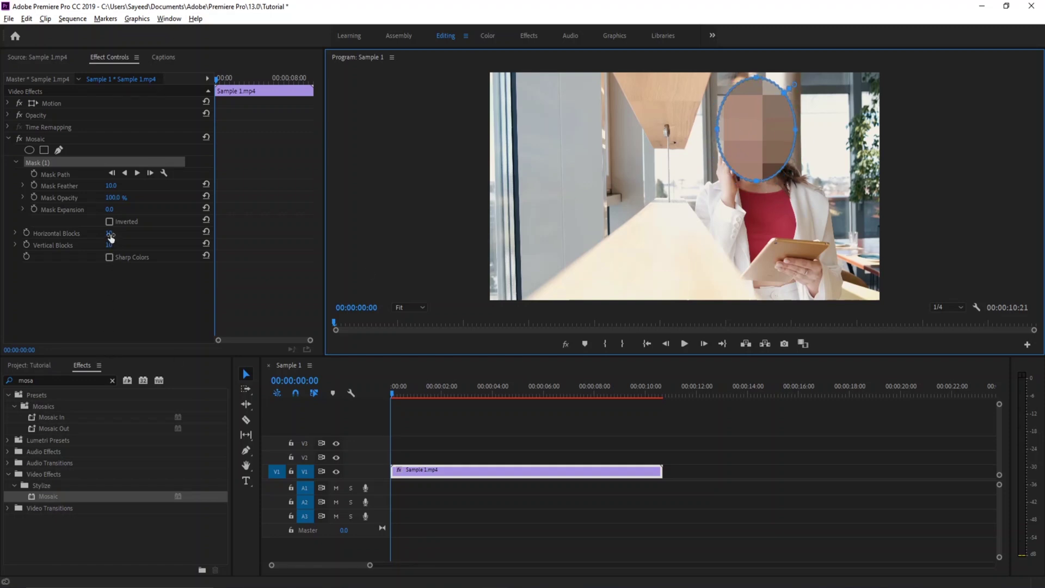
mouse_move(111, 234)
left_mouse_down()
mouse_move(126, 234)
mouse_move(121, 245)
left_mouse_up()
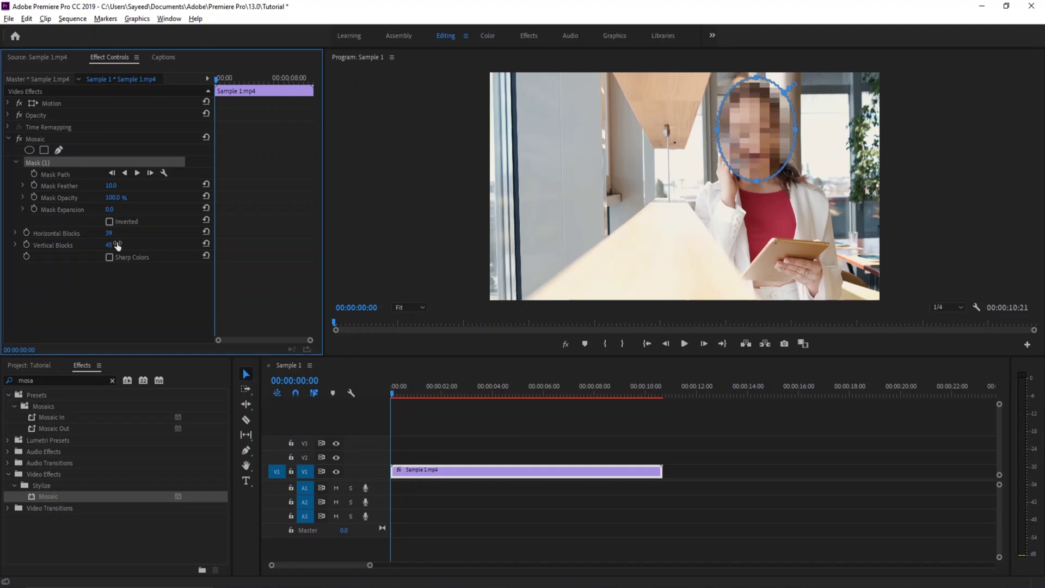
key("space")
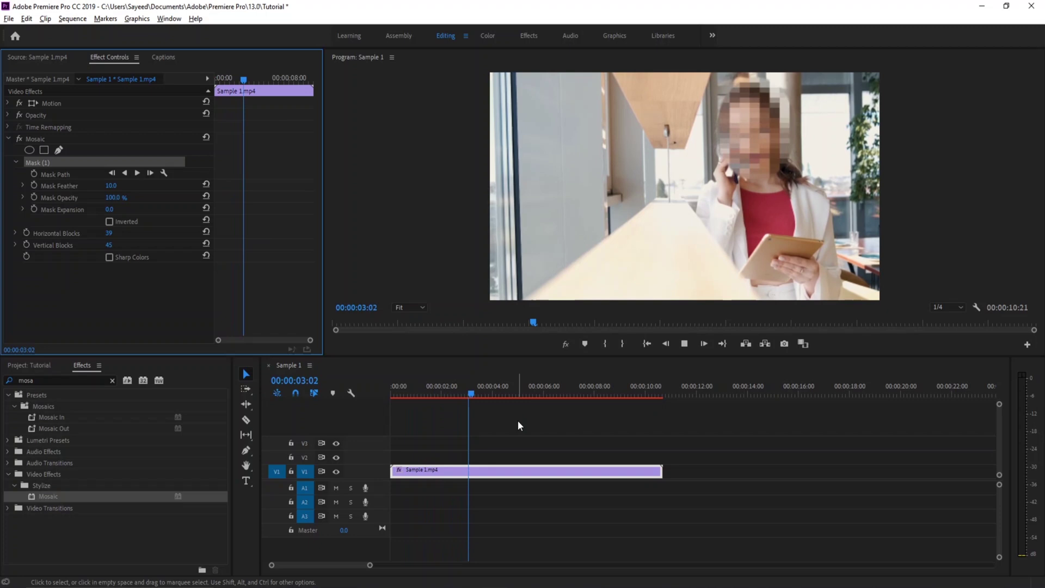
key("space")
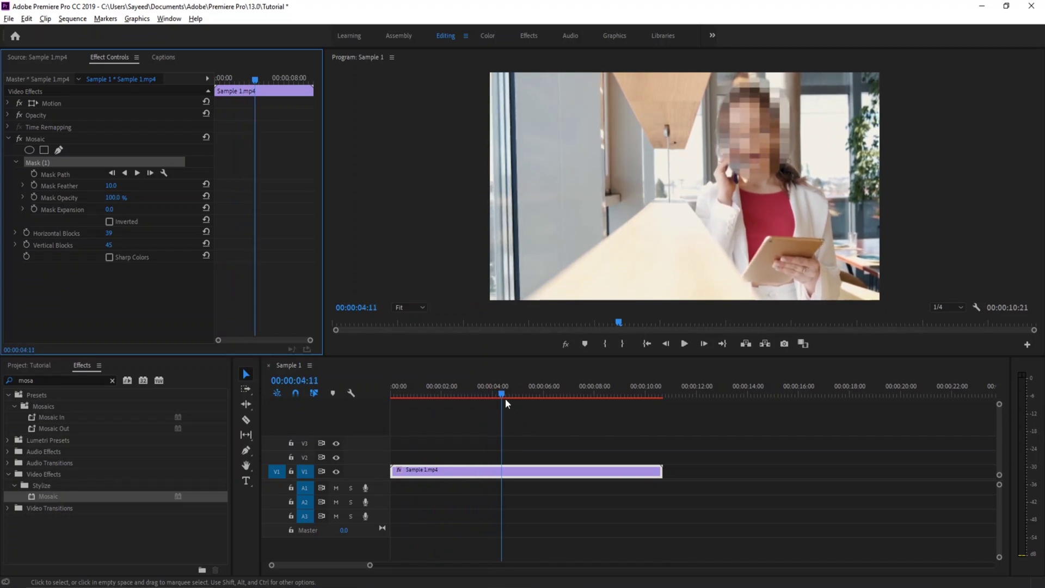
left_click_drag(506, 402, 387, 400)
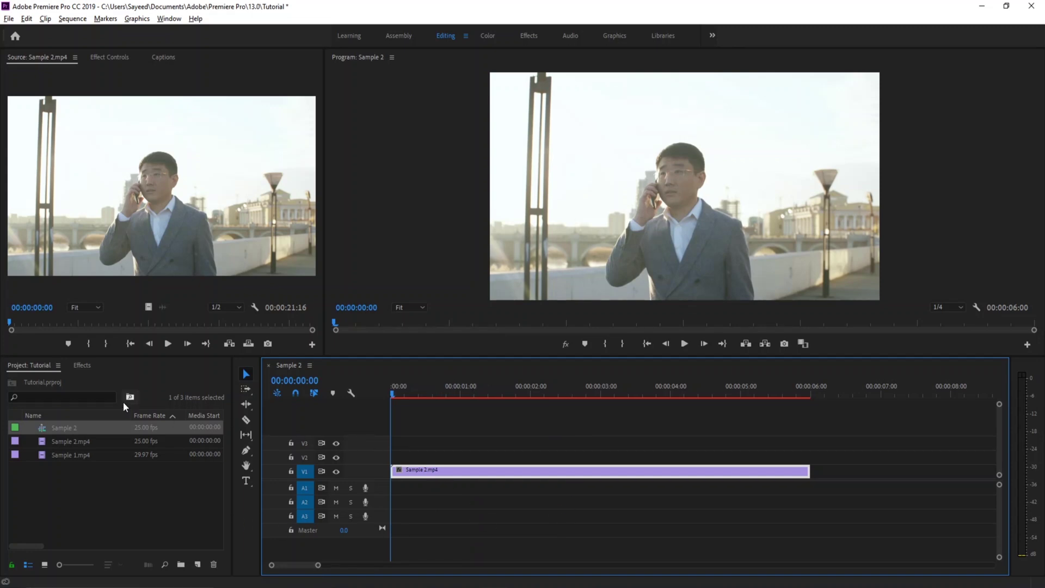
Apply Mosaic to the Sample 2 clip with an ellipse mask fitted to the man's face
left_click(87, 369)
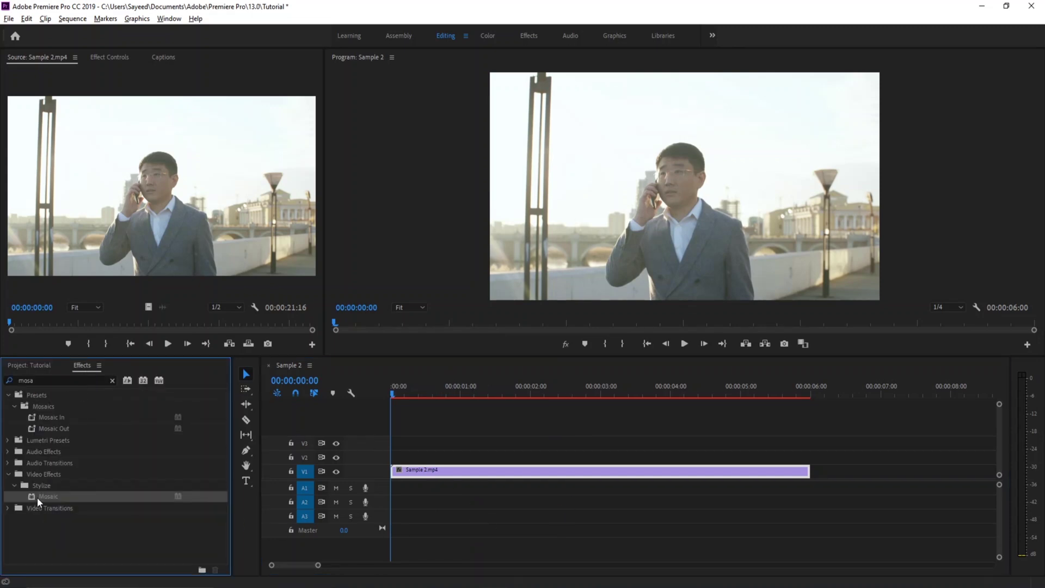
left_click_drag(37, 497, 441, 477)
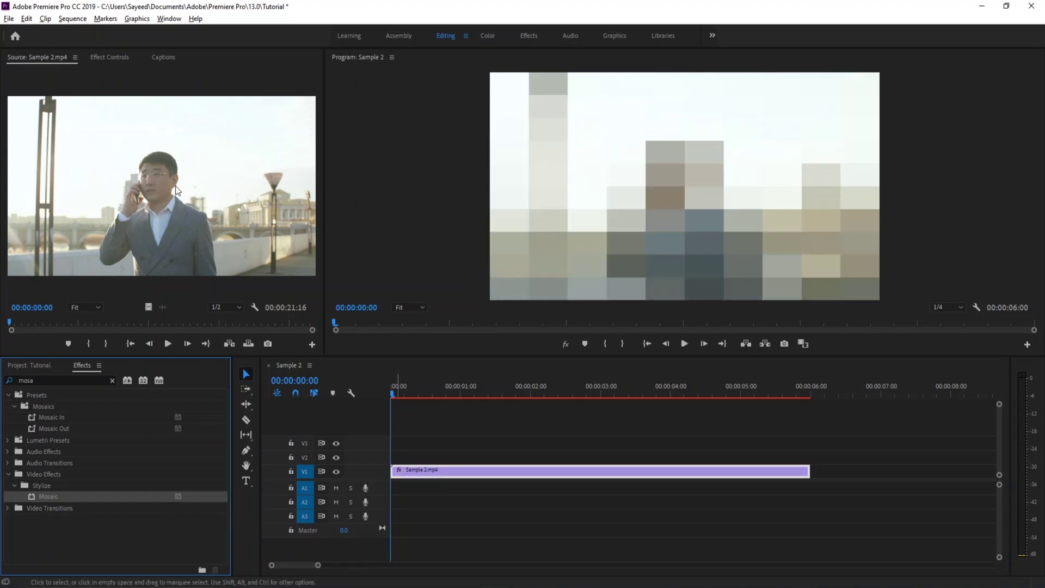
left_click(110, 57)
left_click(29, 150)
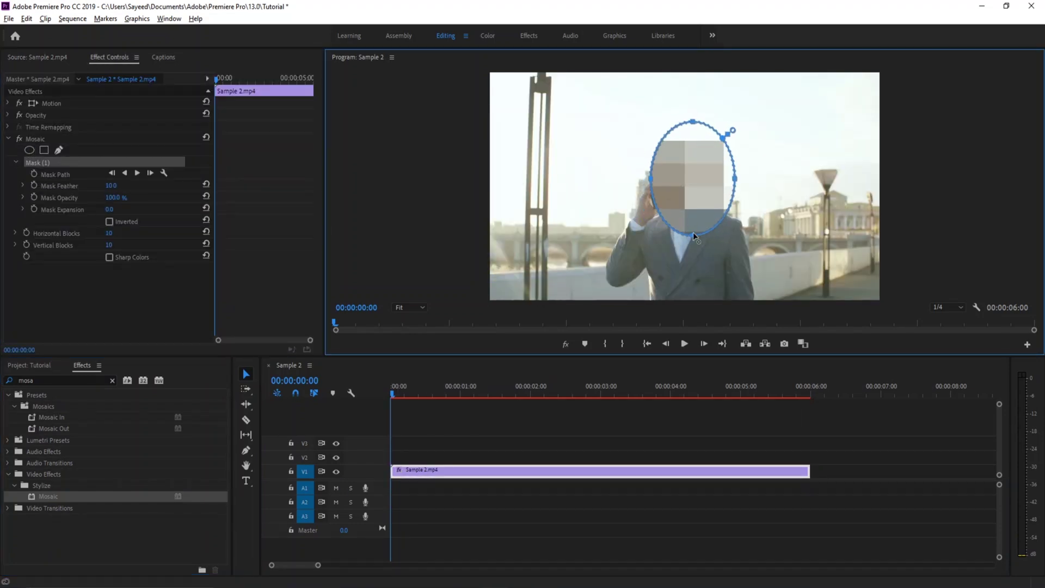
left_click_drag(694, 235, 690, 222)
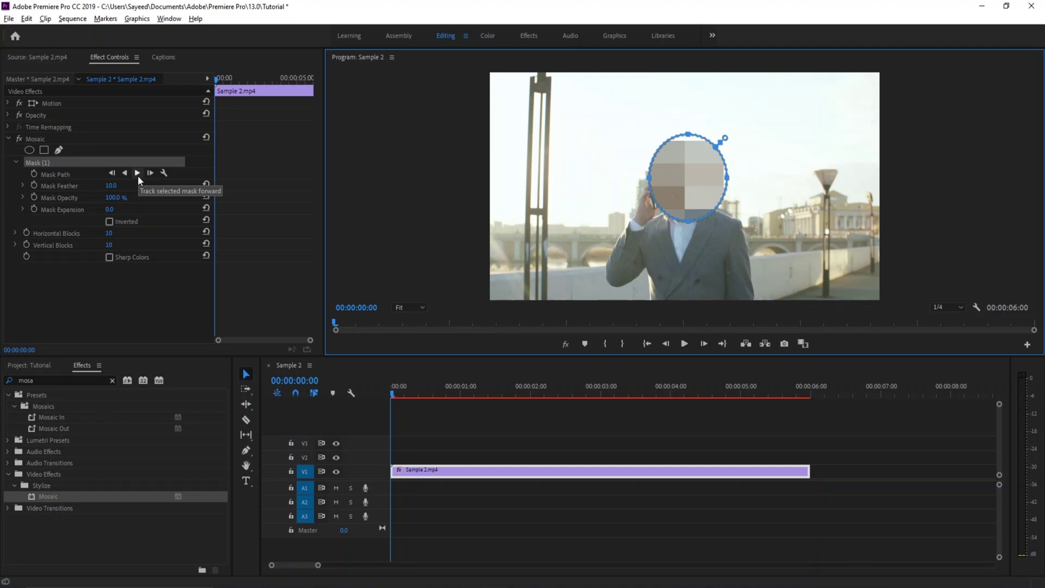
Track the face mask forward through the clip and play it back from the start
left_click(138, 173)
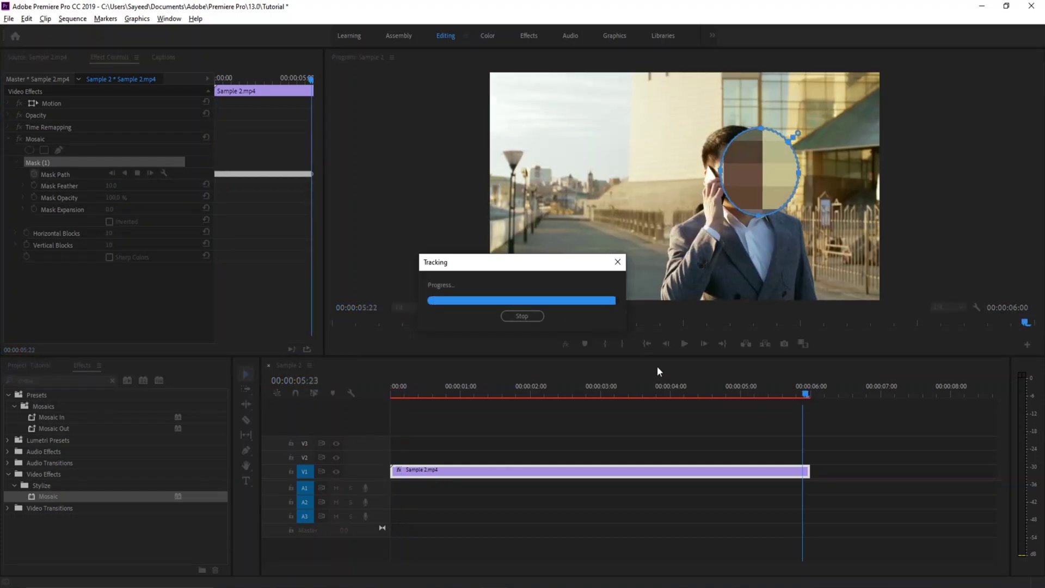
left_click(738, 408)
key("Home")
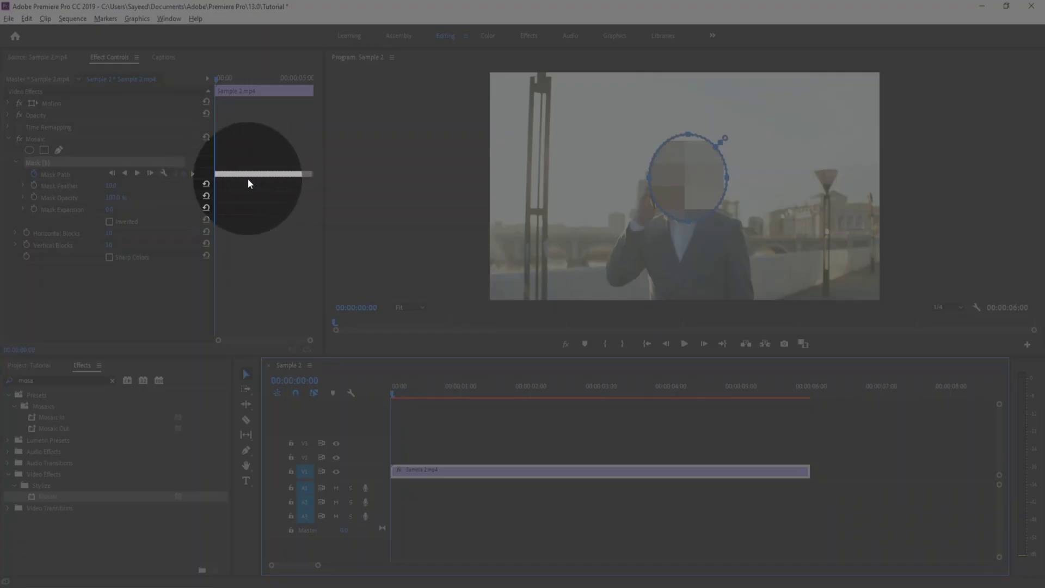
key("space")
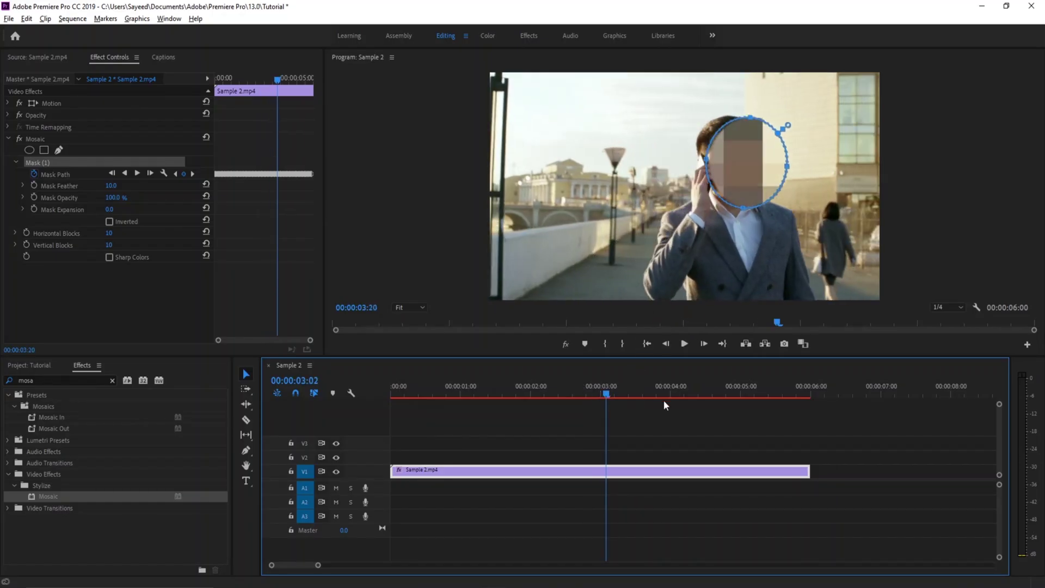
Move the ellipse back onto the man's face at the clip end and track the mask backward
left_click(751, 389)
left_click(290, 341)
left_click_drag(290, 341, 286, 341)
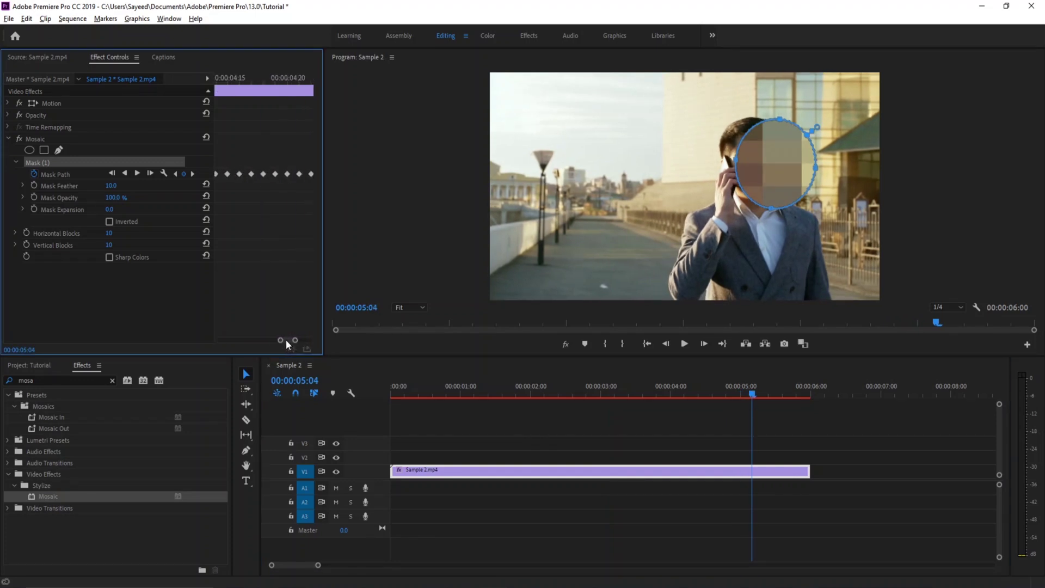
left_click(681, 344)
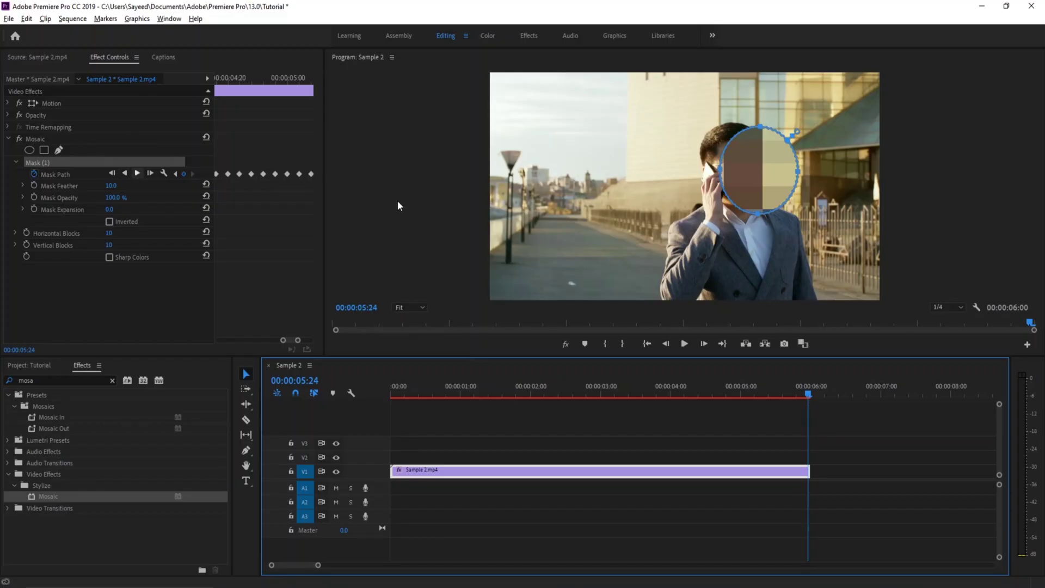
left_click_drag(758, 213, 731, 206)
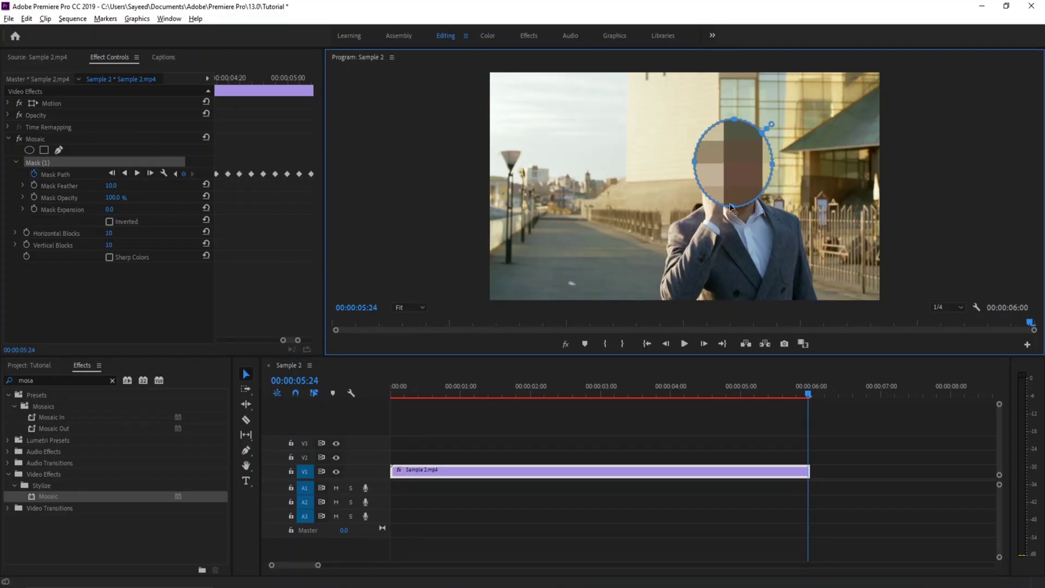
left_click(126, 173)
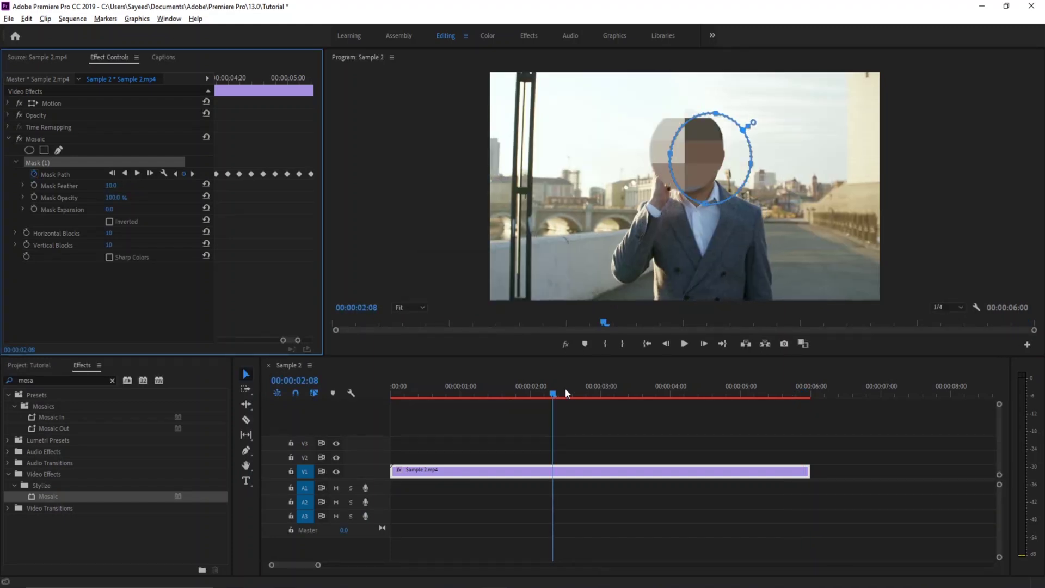
Review the retracked mask around 2 seconds and 00:00:03:22
left_click(553, 393)
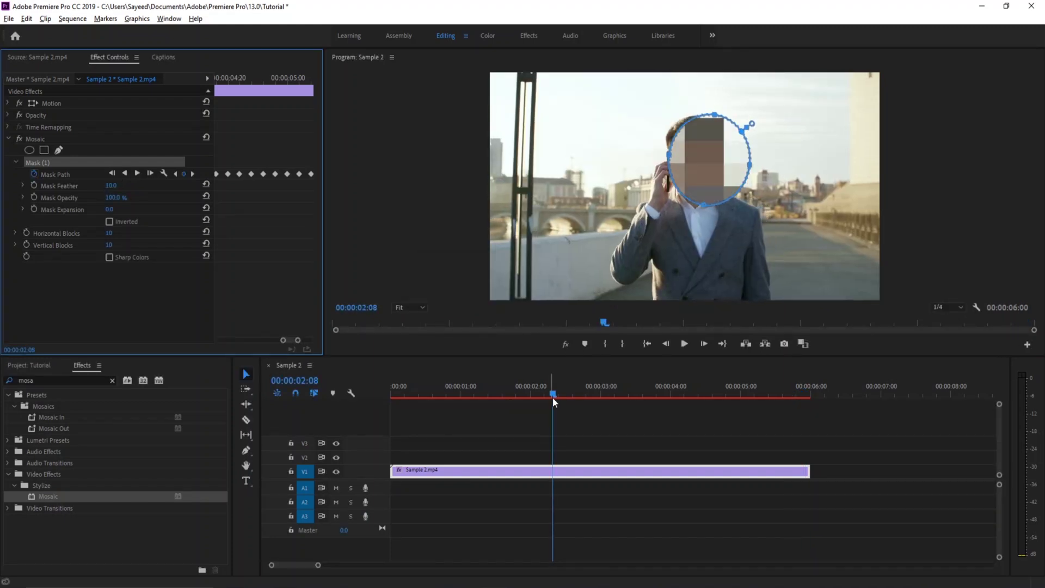
left_click_drag(553, 394, 423, 399)
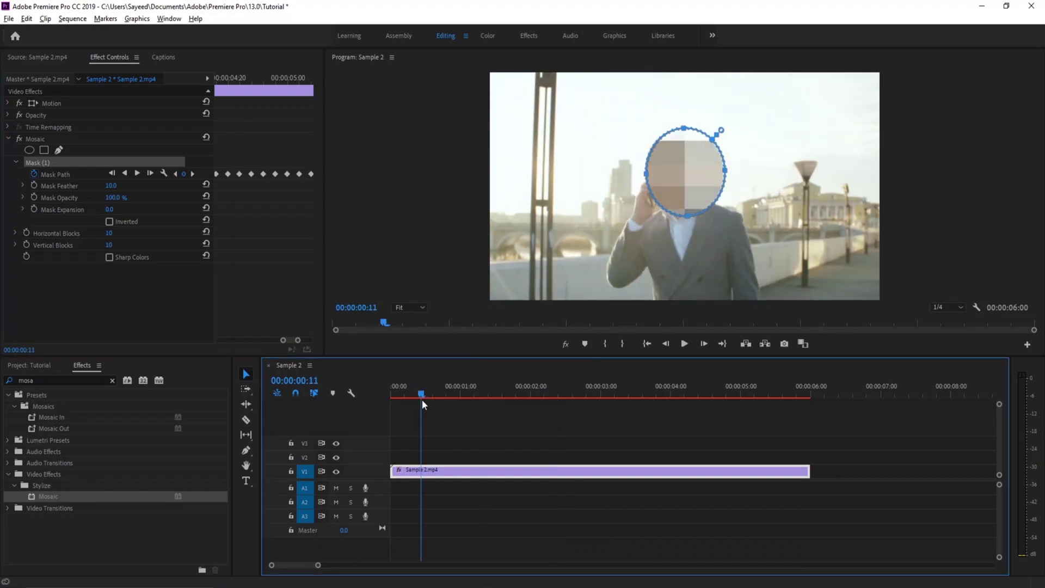
key("space")
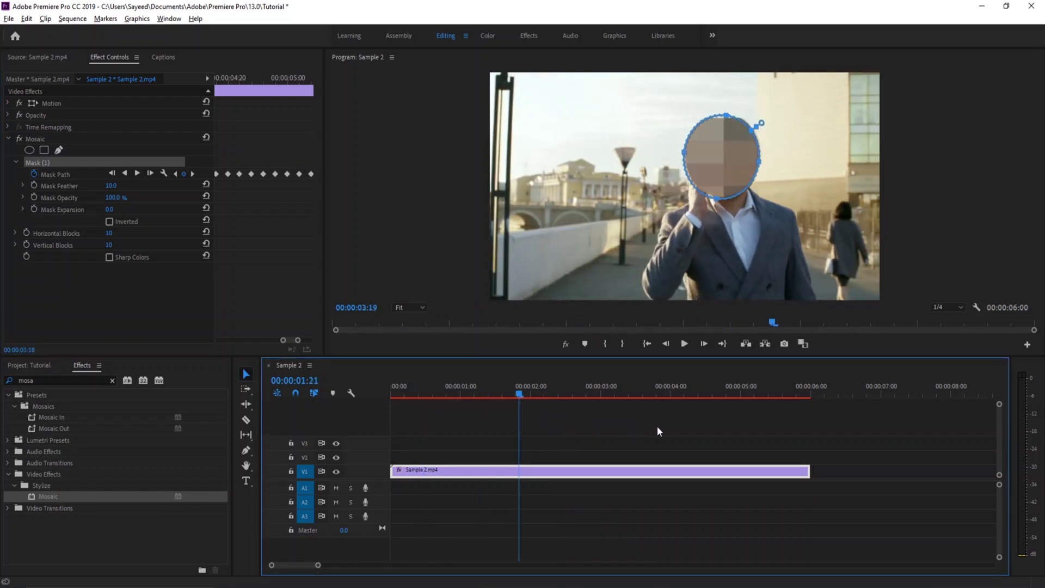
left_click(646, 394)
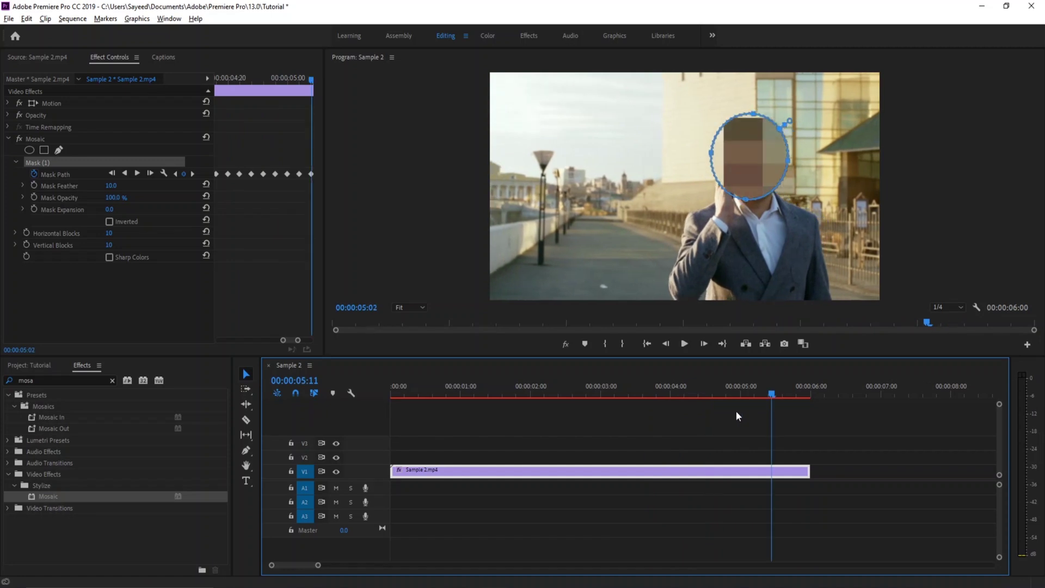
left_click(663, 394)
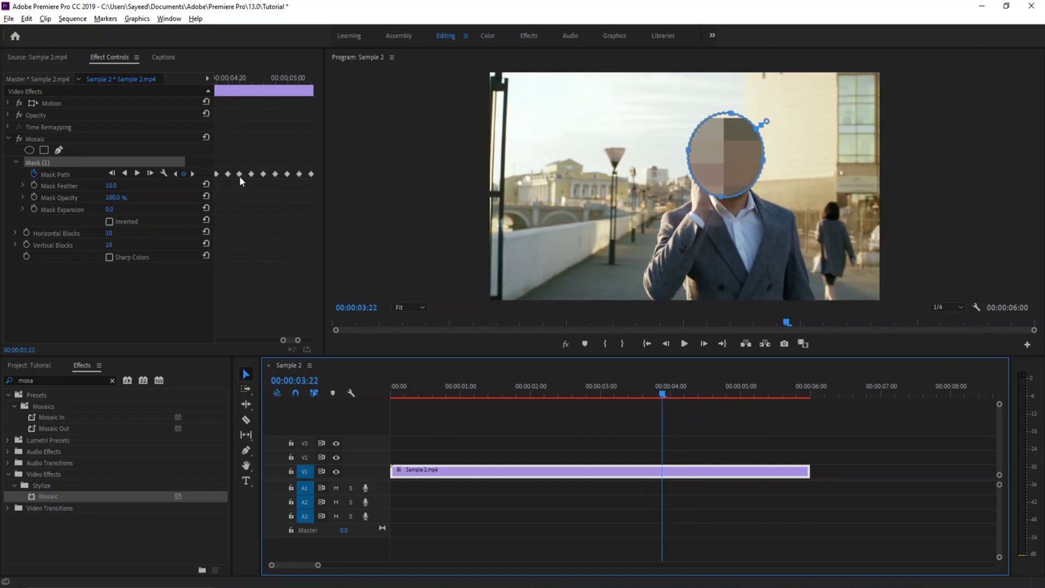
left_click(701, 155)
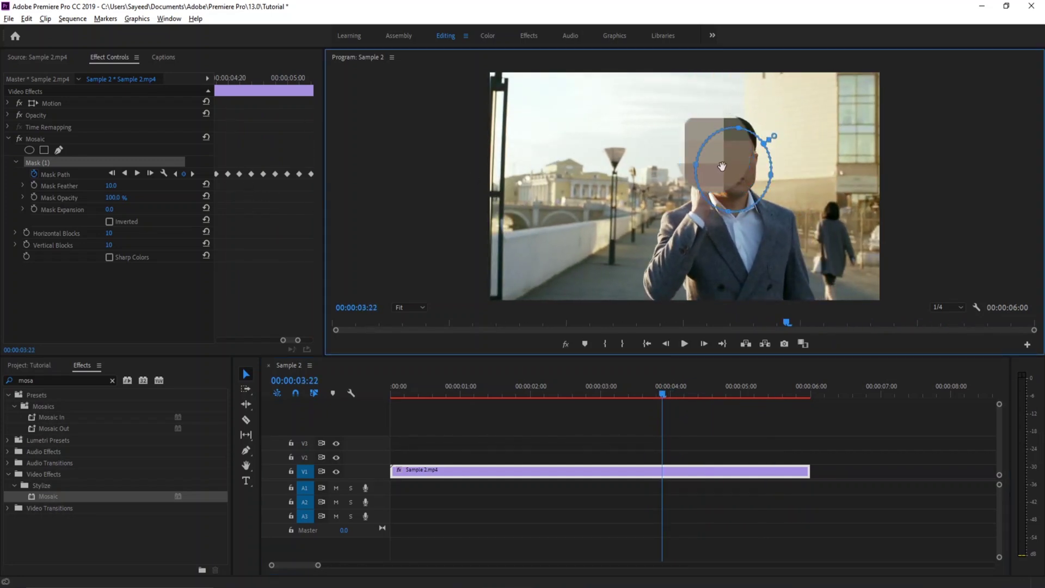